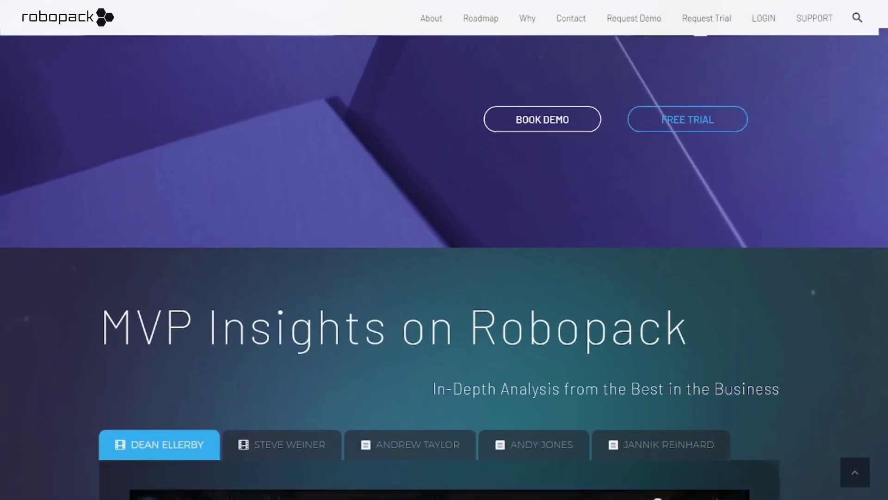
Open the Contoso All users list and show the New user options
scroll(444, 259, "down", 12)
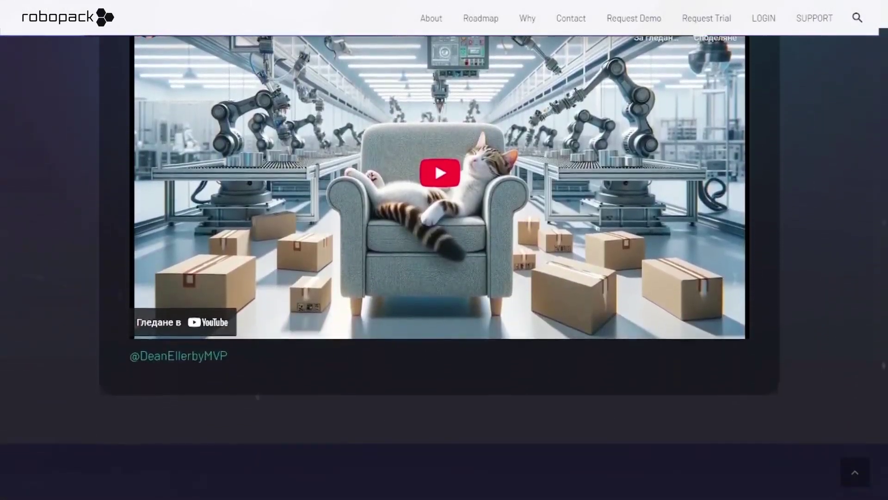
scroll(444, 259, "down", 3)
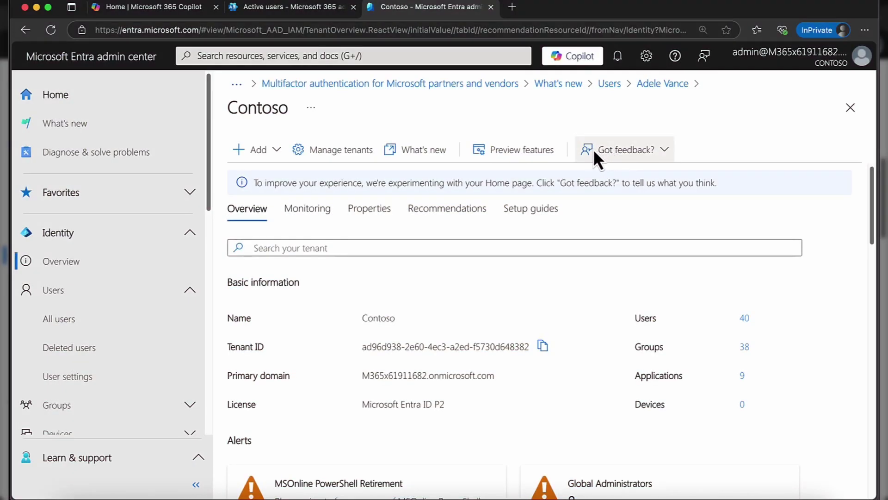
left_click(96, 319)
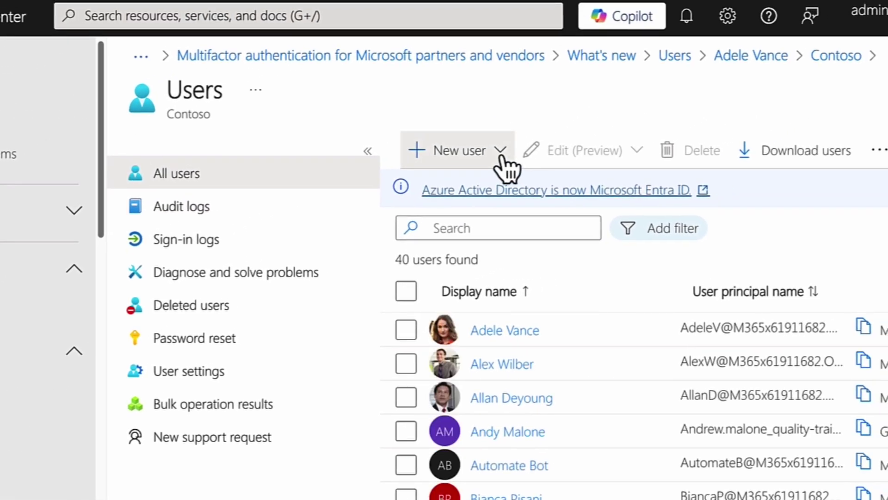
left_click(501, 151)
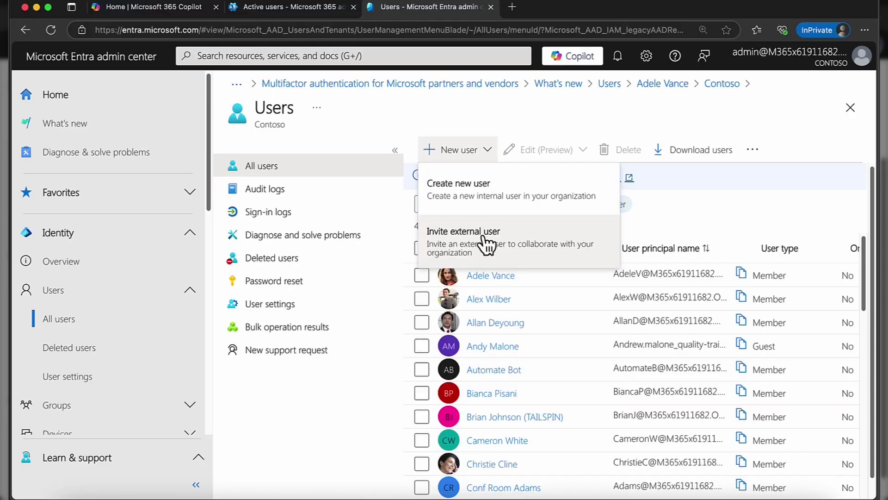
Start a new internal user with user principal name BGA on the default domain
left_click(470, 184)
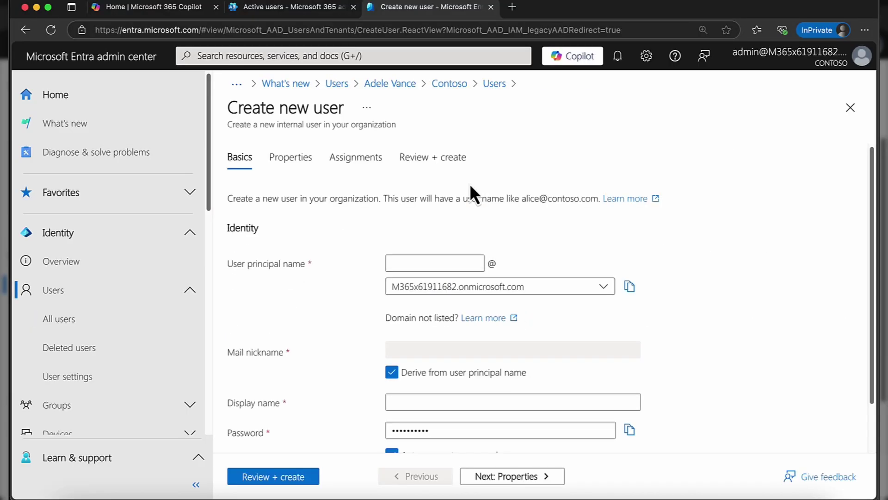
left_click(435, 262)
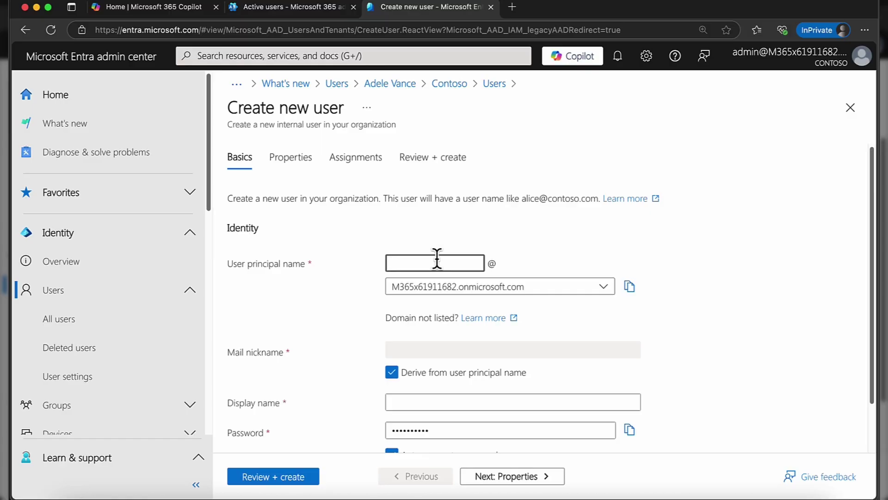
type("BGA")
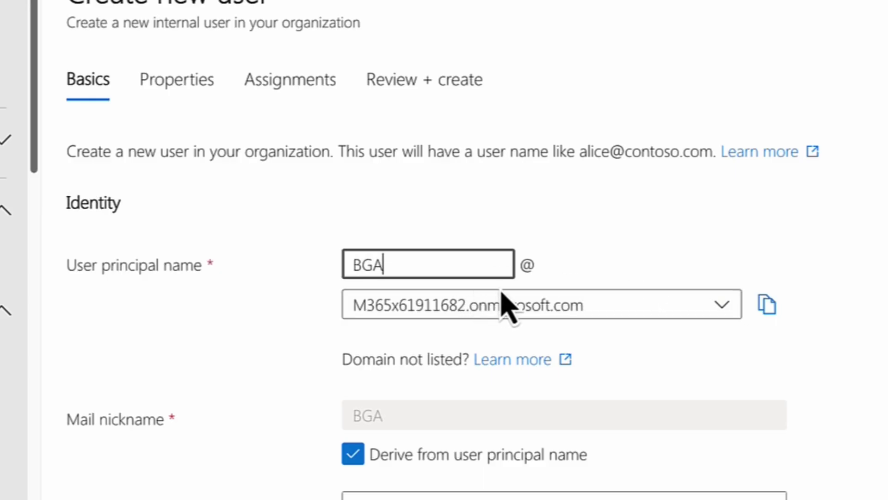
left_click(720, 308)
left_click(632, 305)
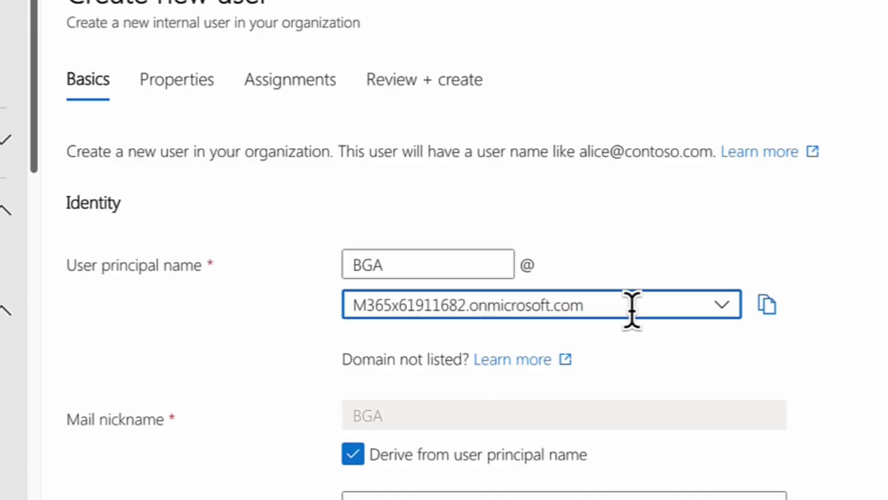
left_click_drag(632, 305, 347, 307)
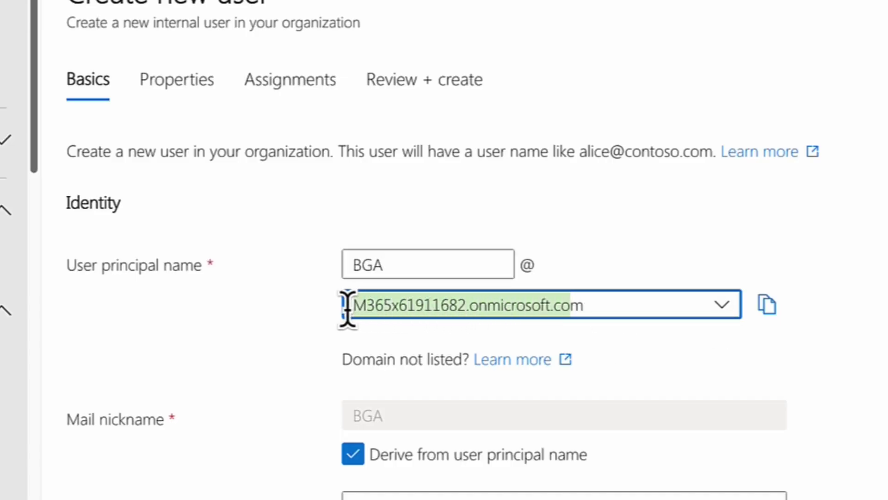
left_click(623, 306)
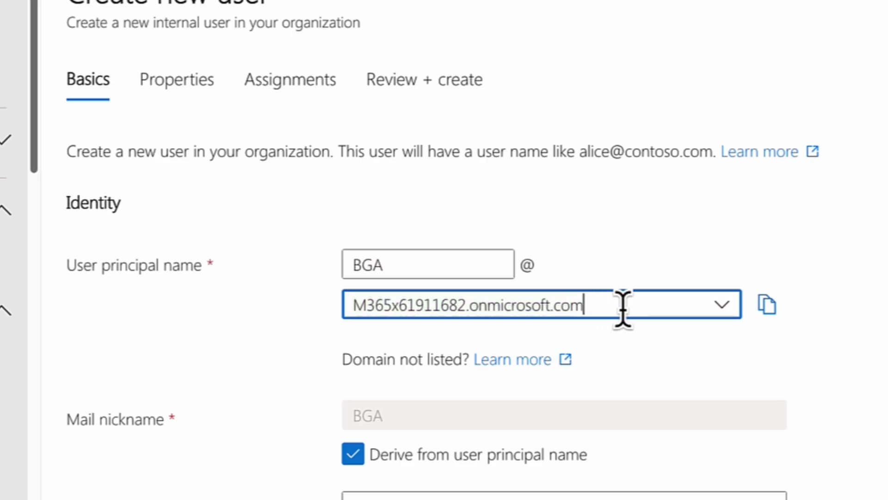
left_click(661, 274)
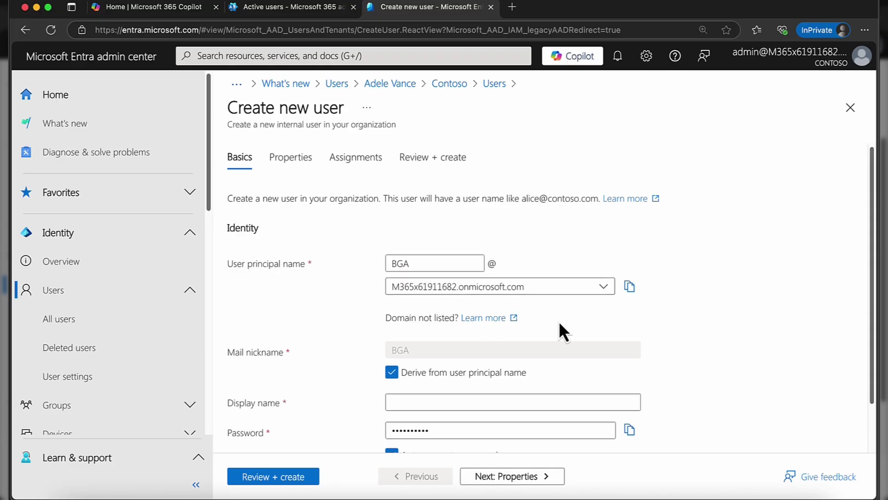
Give the user the display name BGA and turn off Auto-generate password
scroll(564, 320, "down", 2)
left_click(413, 346)
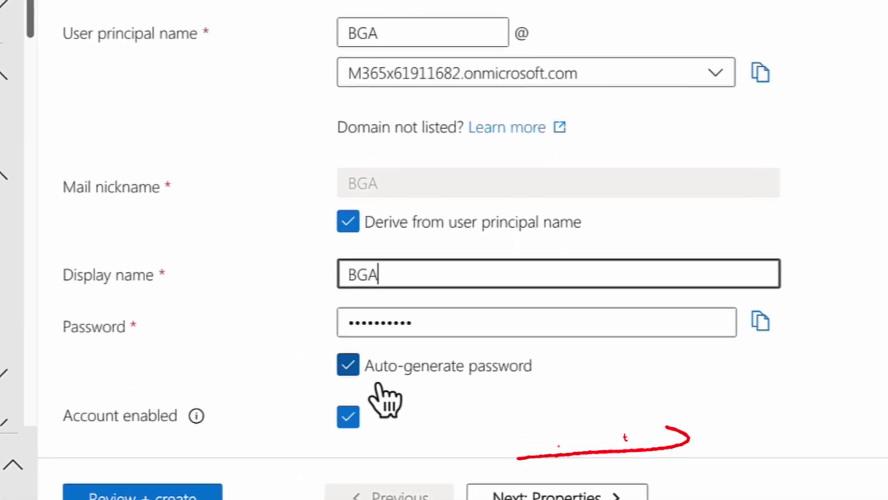
left_click(360, 376)
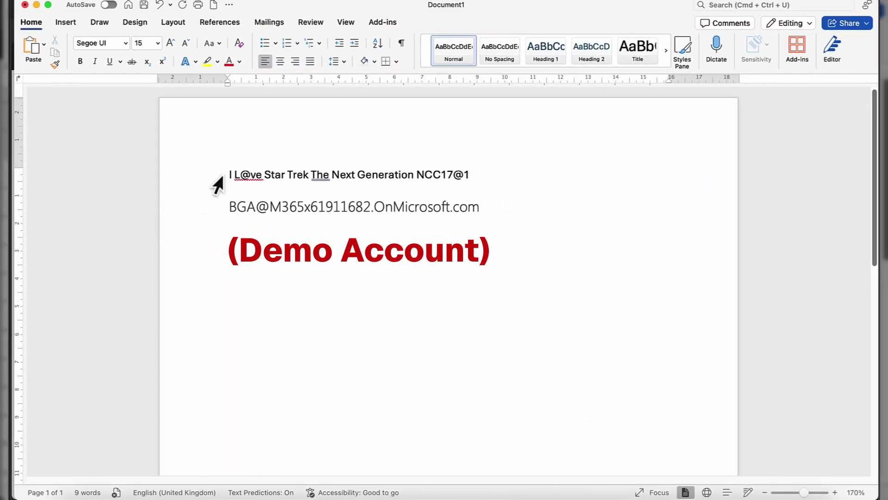
Copy the passphrase on the Word note's first line, then return to the Edge form
left_click(221, 179)
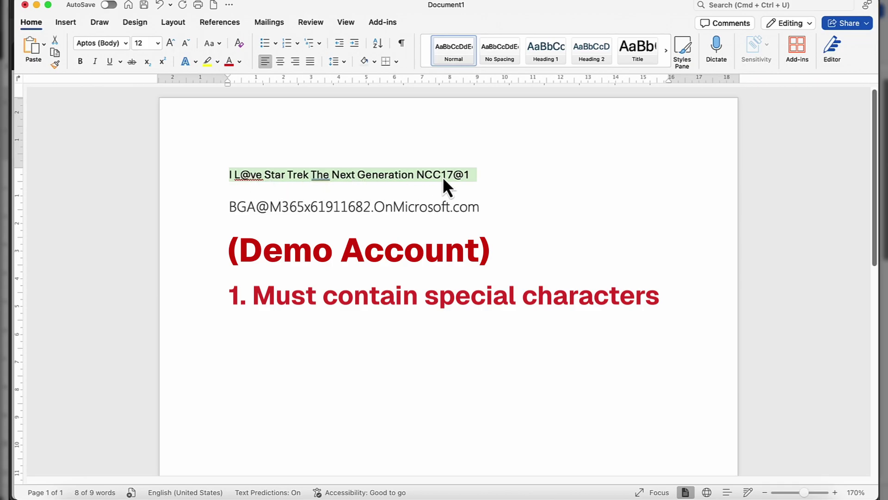
right_click(284, 174)
left_click(302, 193)
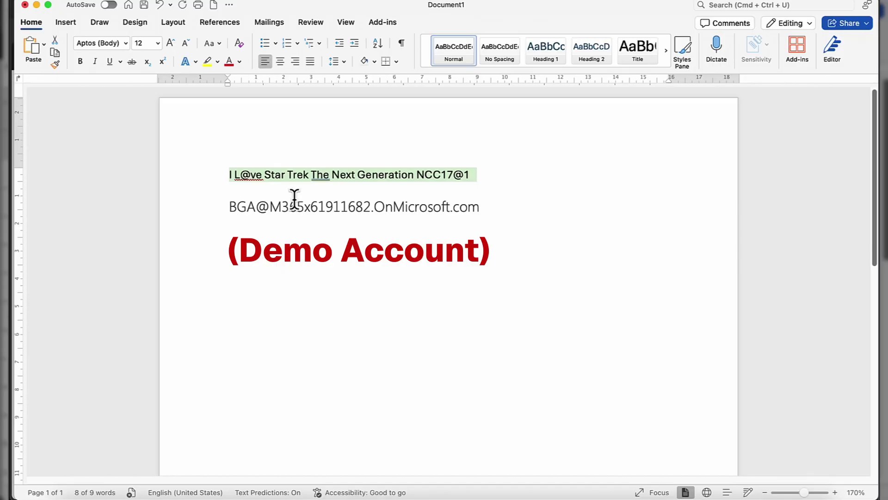
double_click(326, 176)
right_click(326, 176)
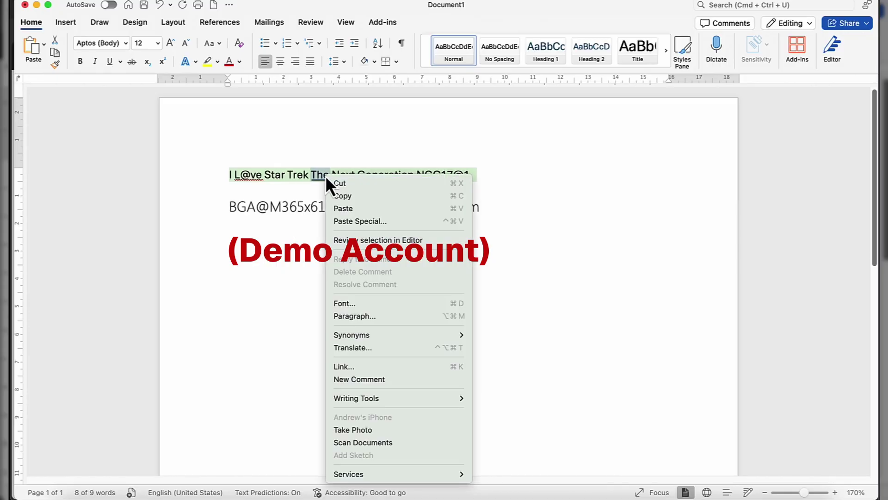
left_click(365, 199)
left_click(212, 496)
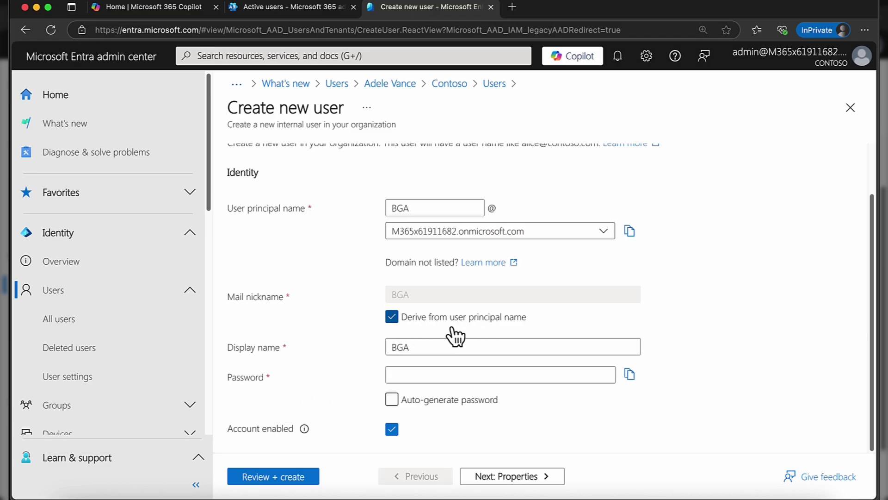
Paste the copied passphrase into BGA's Password field
left_click(403, 375)
right_click(409, 373)
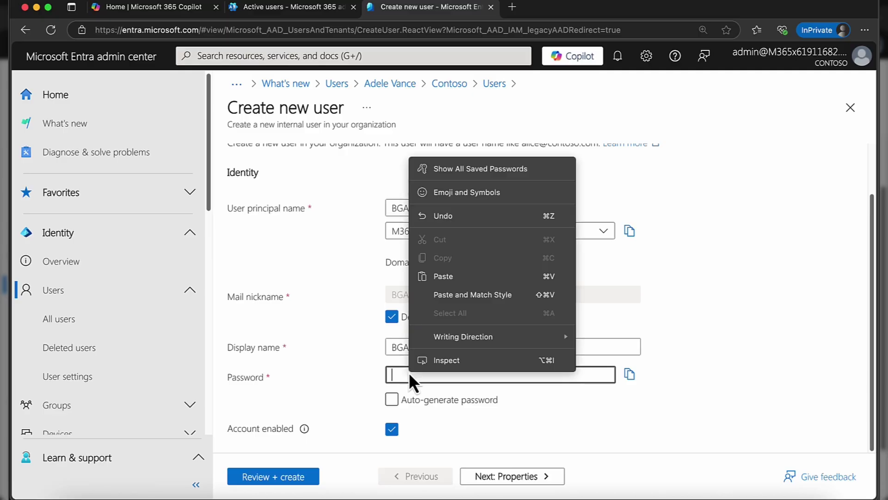
left_click(455, 278)
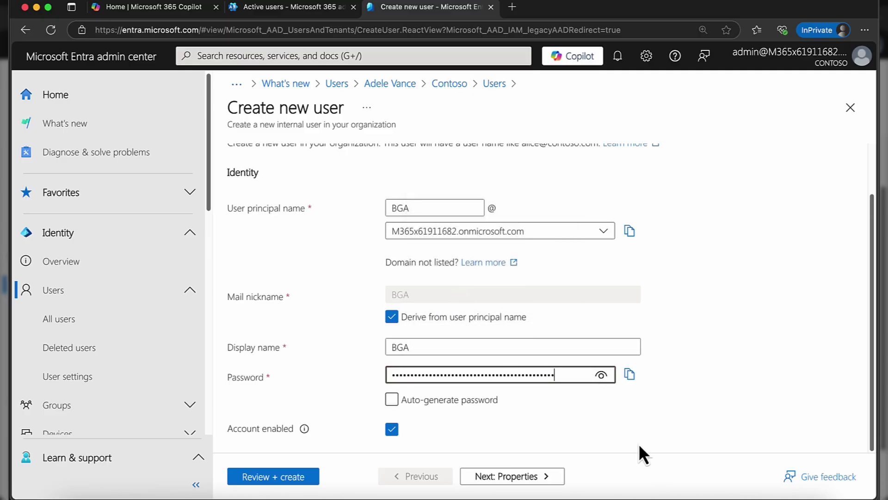
On the Properties page, set Usage location to United States
left_click(521, 482)
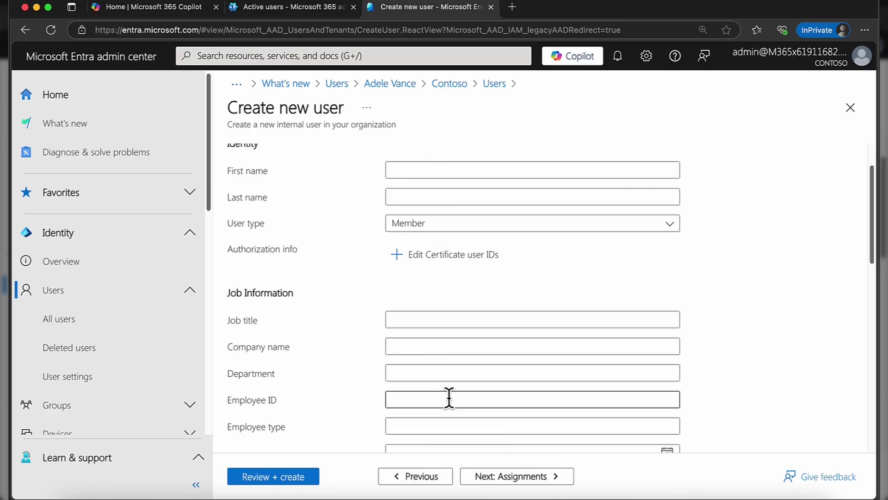
scroll(452, 392, "down", 5)
scroll(453, 398, "down", 8)
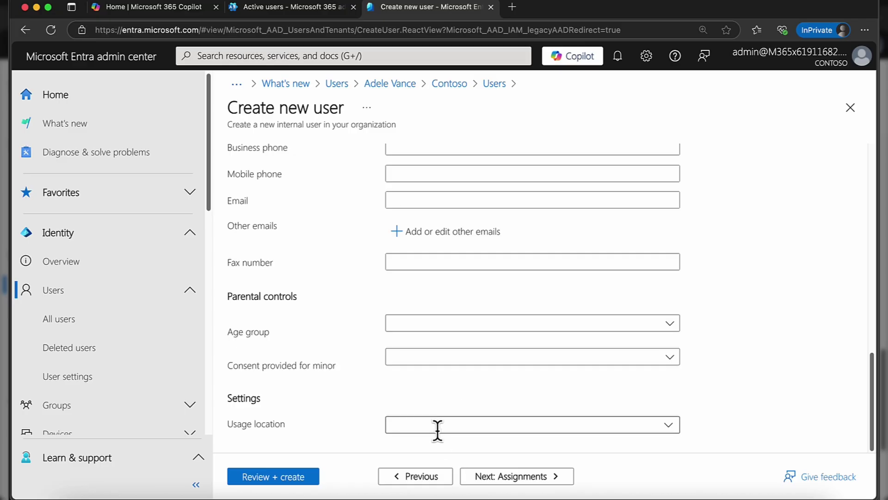
left_click(437, 427)
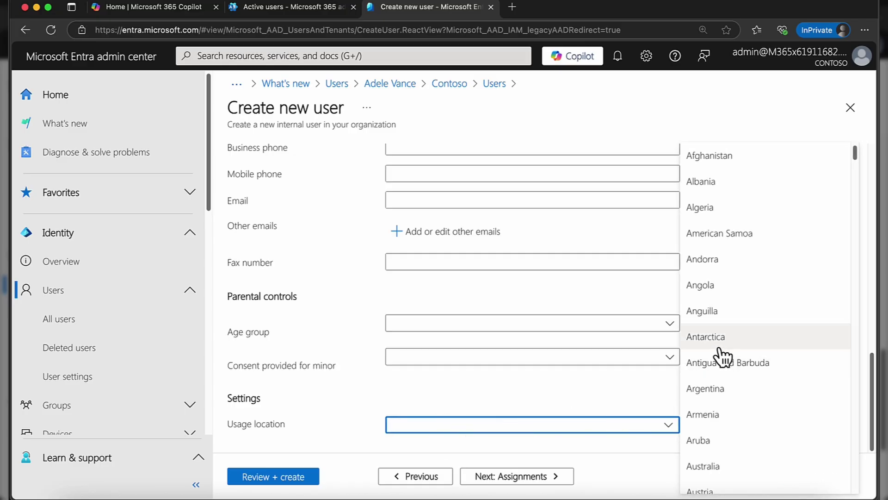
scroll(722, 357, "down", 20)
scroll(728, 356, "down", 15)
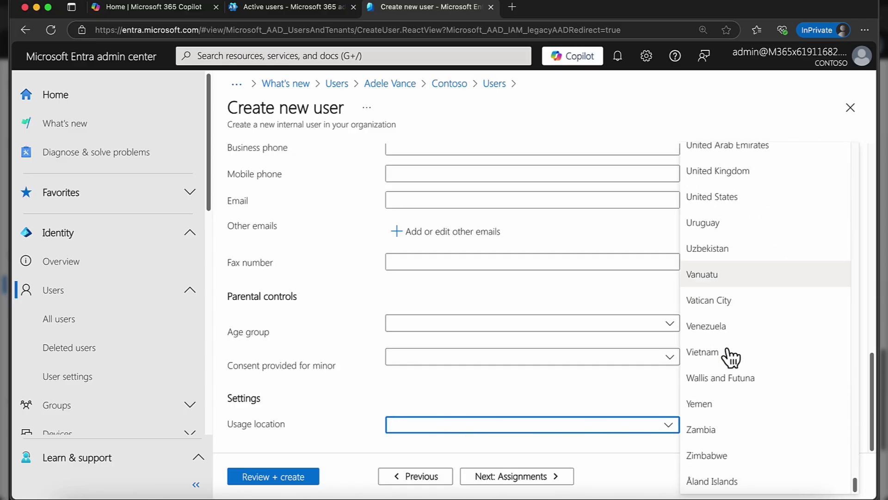
scroll(731, 352, "up", 2)
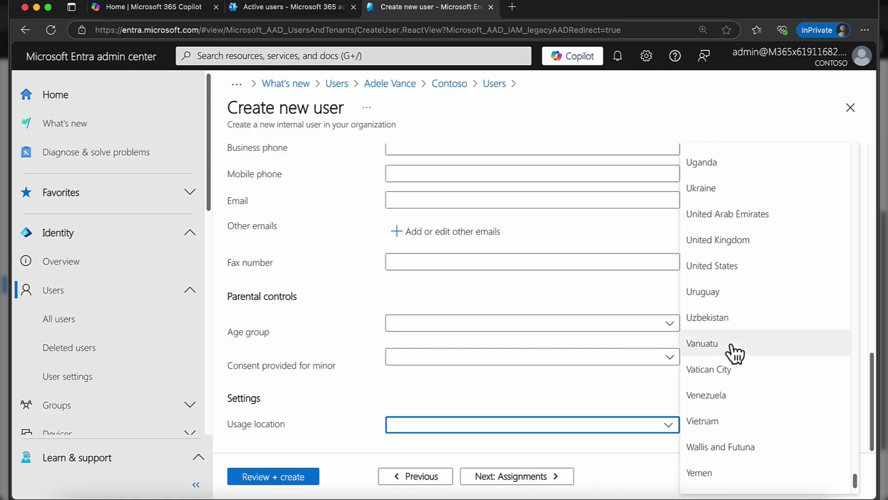
left_click(730, 265)
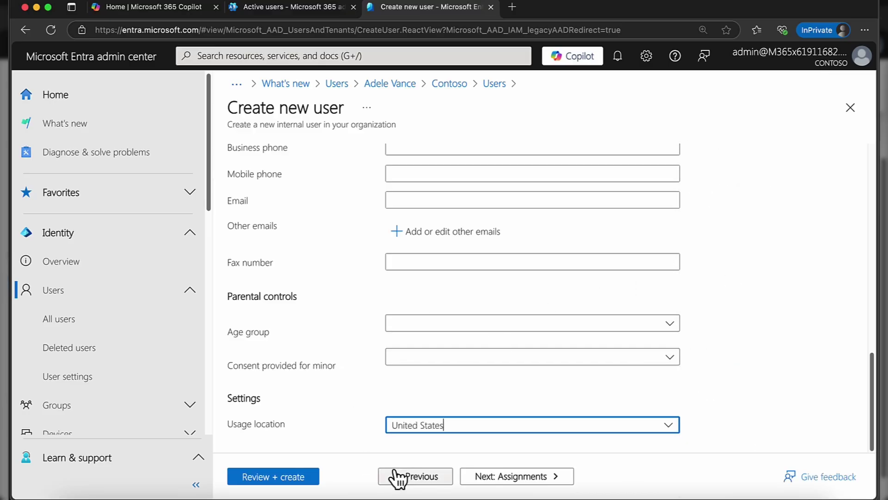
Review and create BGA, reload the users list, and open BGA's profile
left_click(293, 481)
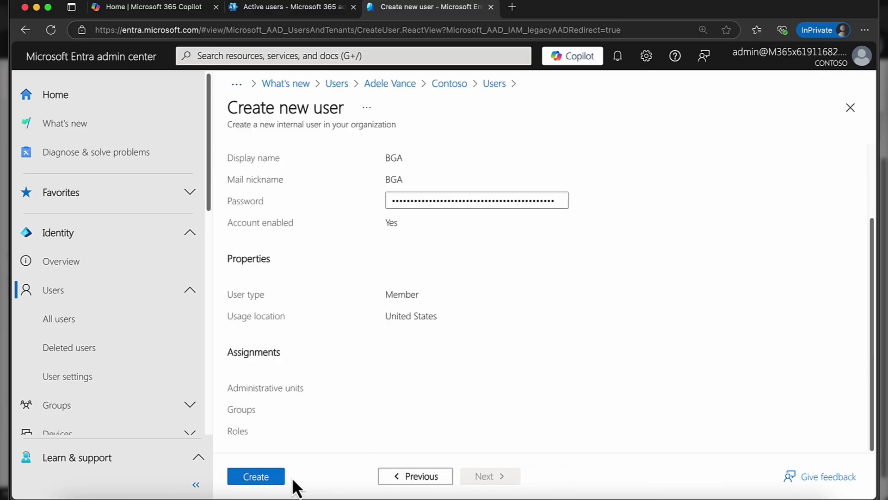
left_click(252, 476)
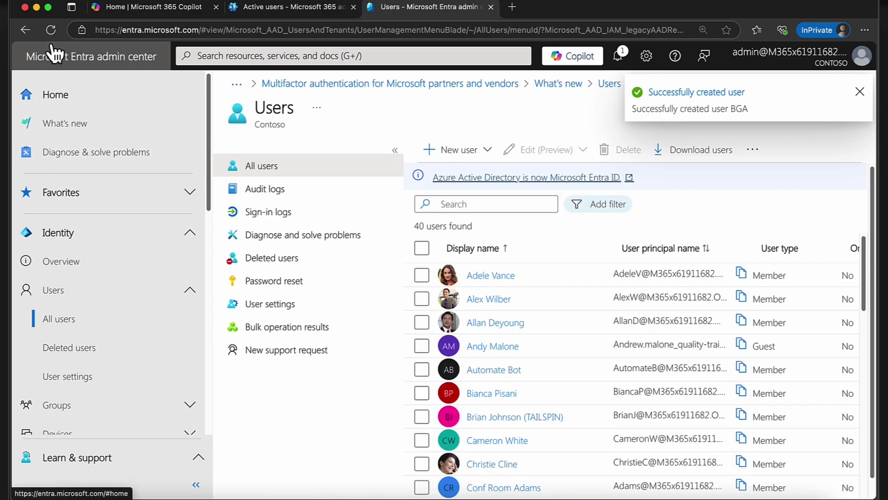
left_click(48, 29)
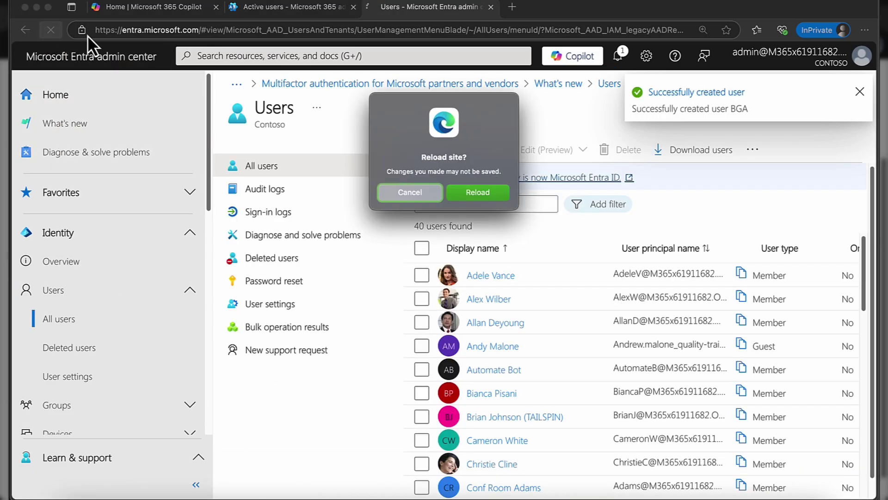
left_click(477, 193)
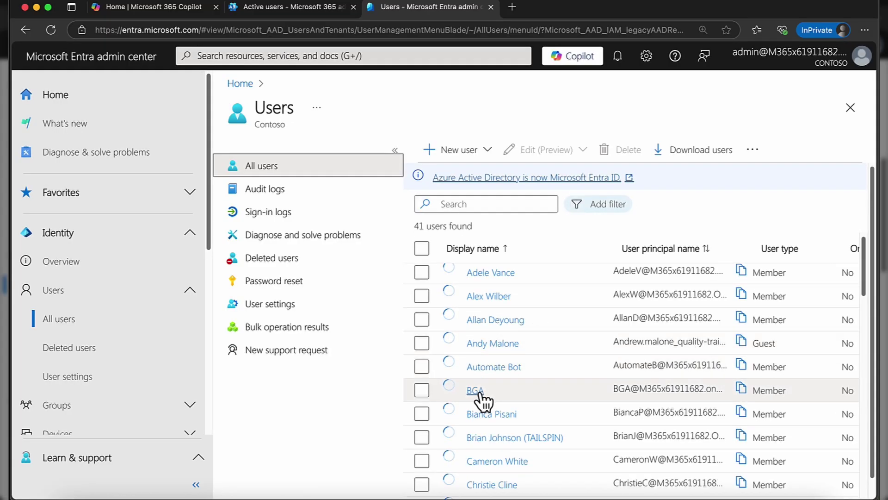
left_click(478, 392)
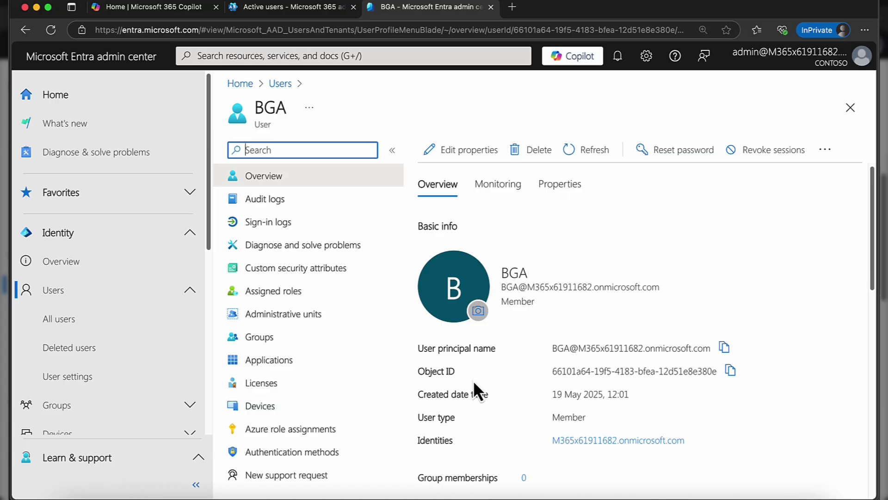
scroll(473, 381, "down", 2)
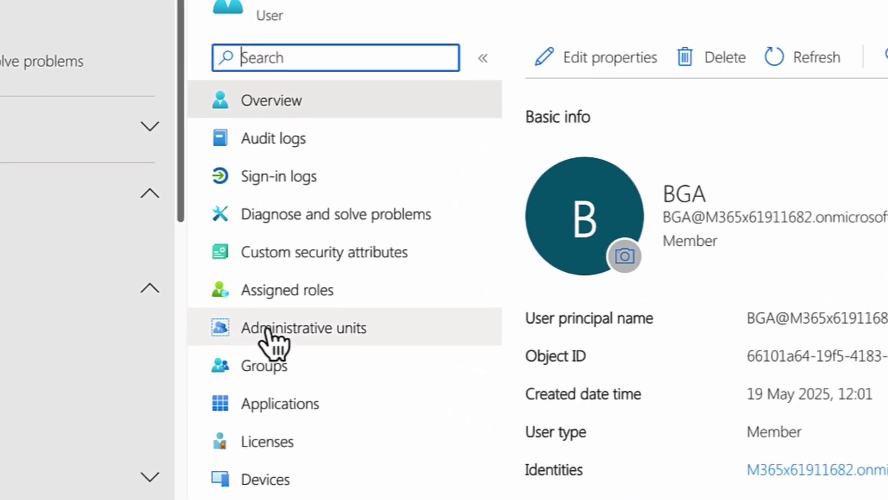
left_click(278, 301)
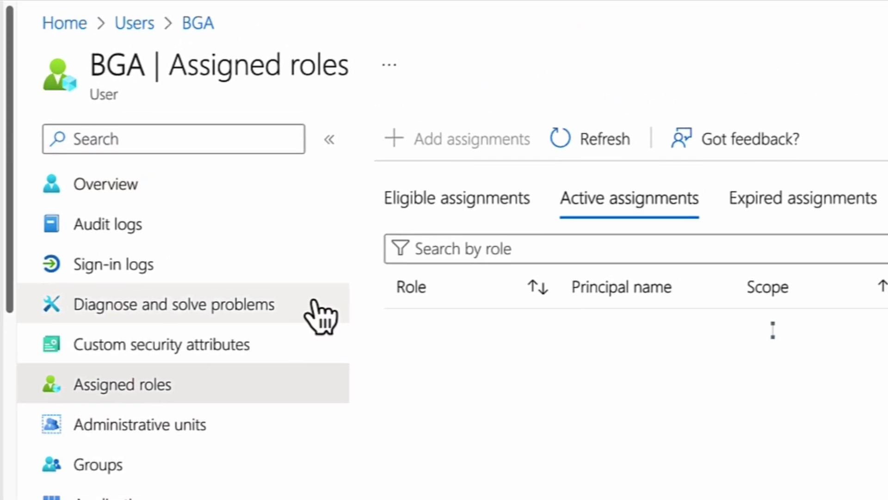
left_click(439, 148)
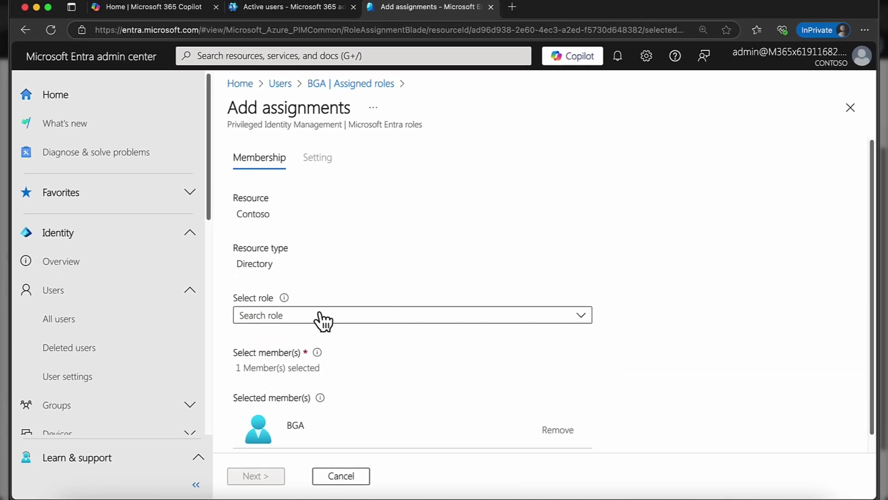
scroll(416, 314, "down", 1)
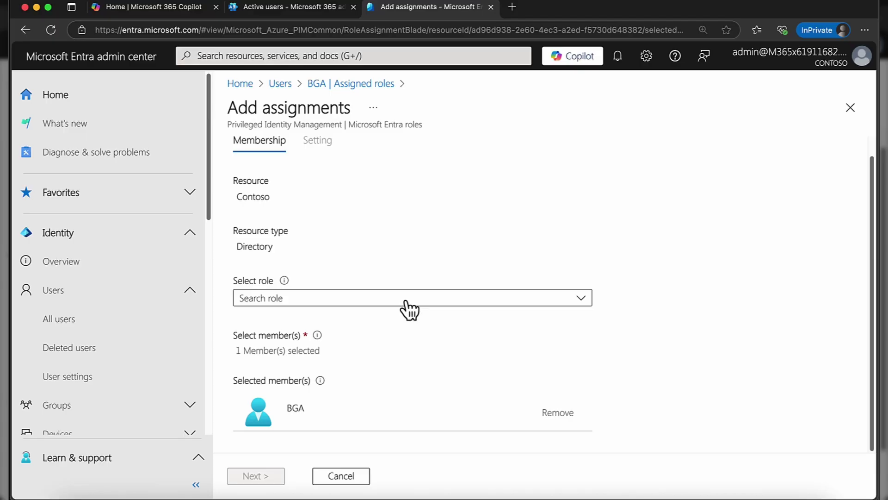
left_click(405, 305)
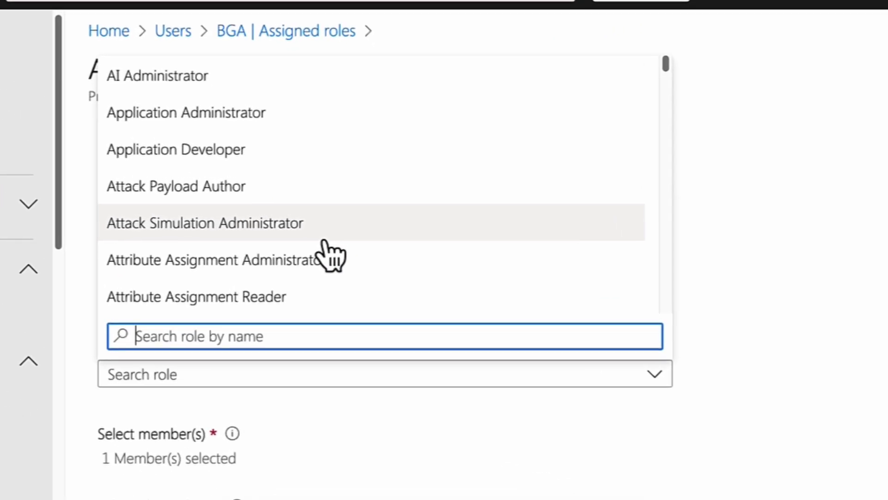
type("globa")
key("Return")
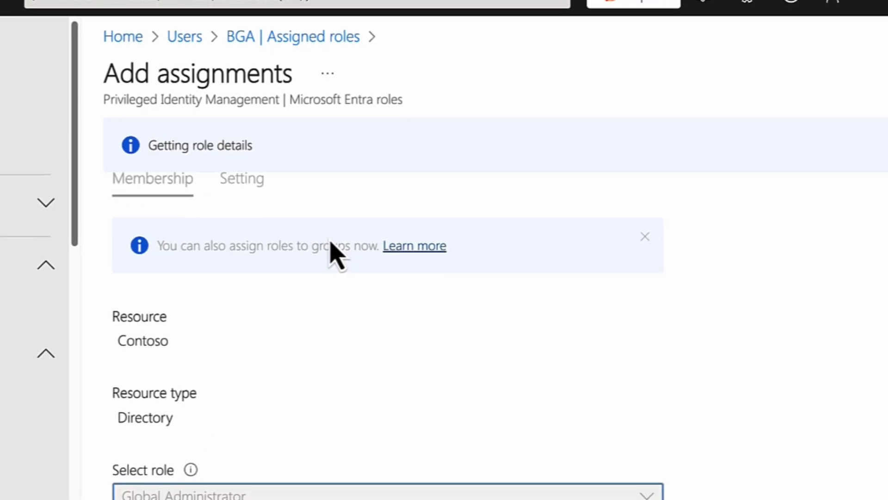
scroll(481, 411, "down", 3)
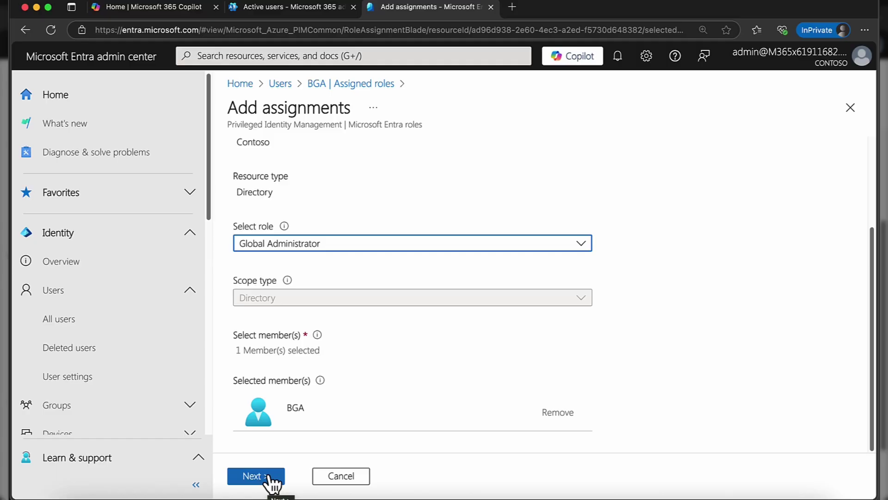
left_click(347, 479)
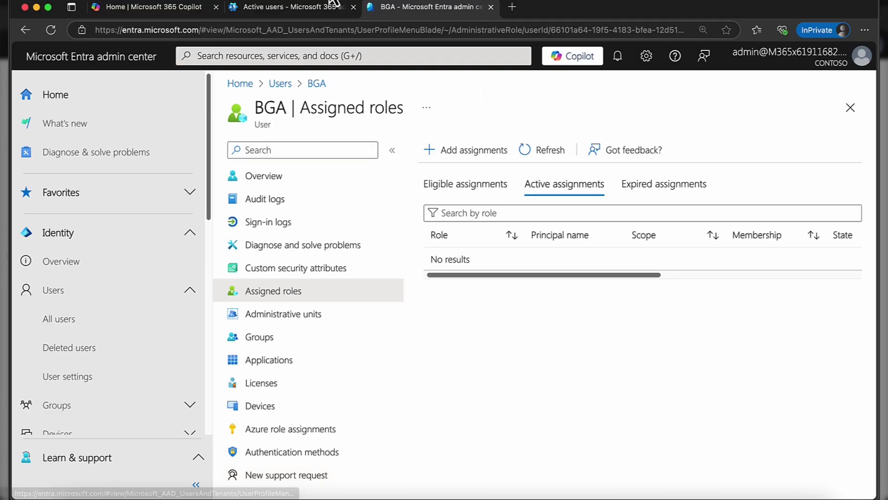
In the Microsoft 365 admin center, expand Users and reload Active users until BGA appears
left_click(266, 5)
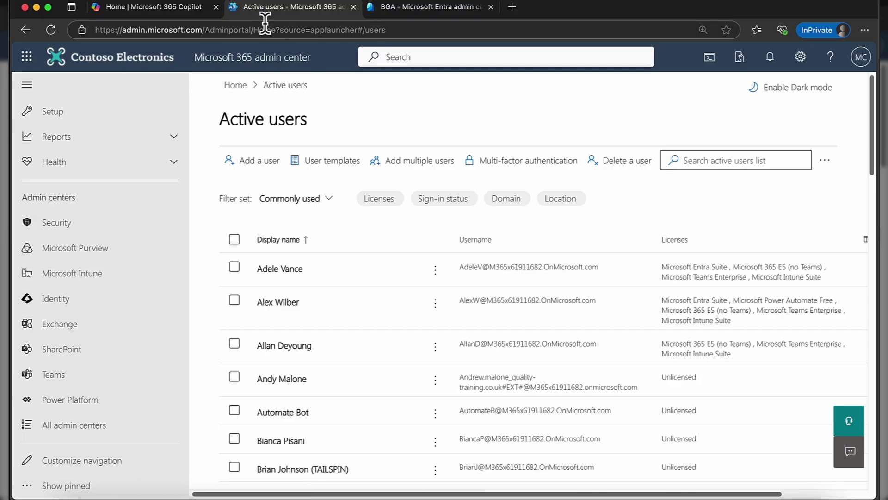
scroll(18, 271, "up", 5)
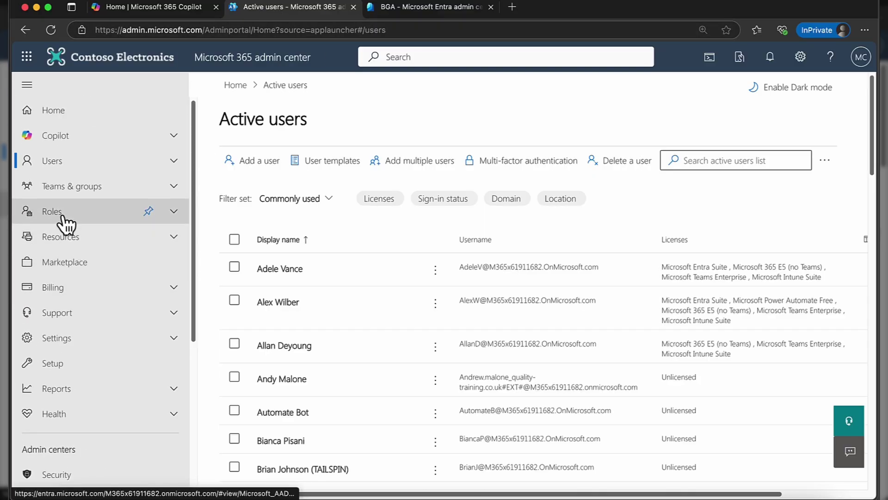
left_click(63, 163)
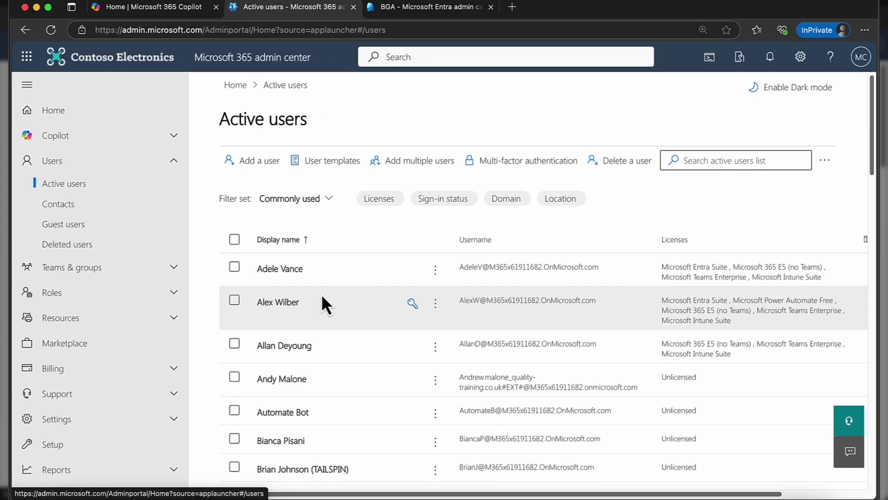
scroll(349, 318, "down", 5)
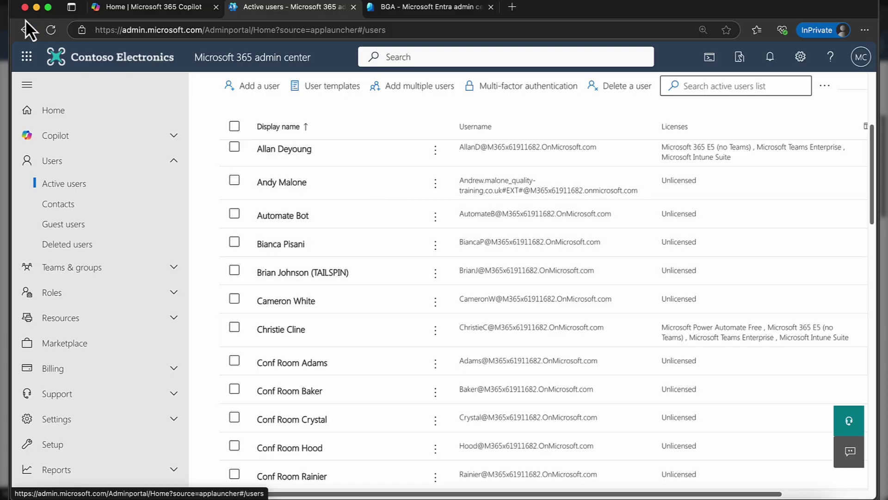
left_click(50, 30)
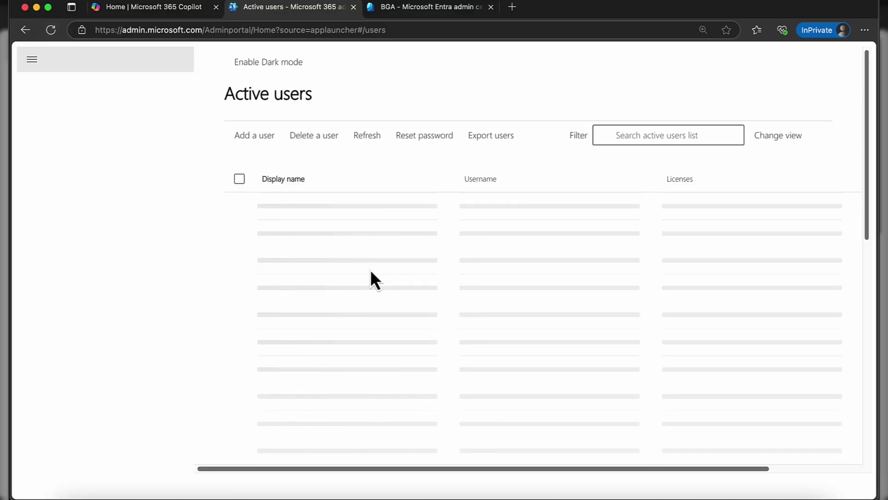
scroll(363, 278, "down", 3)
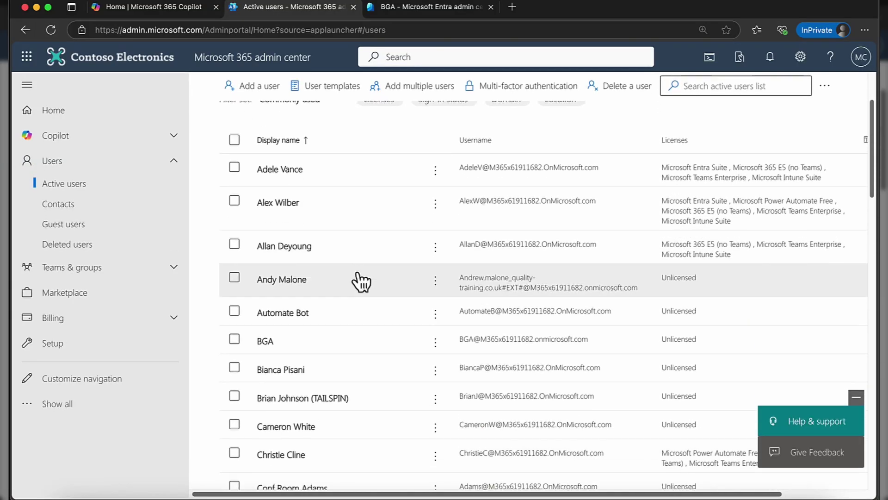
Open BGA's Manage roles, choose Admin center access, and tick Global Administrator
left_click(272, 318)
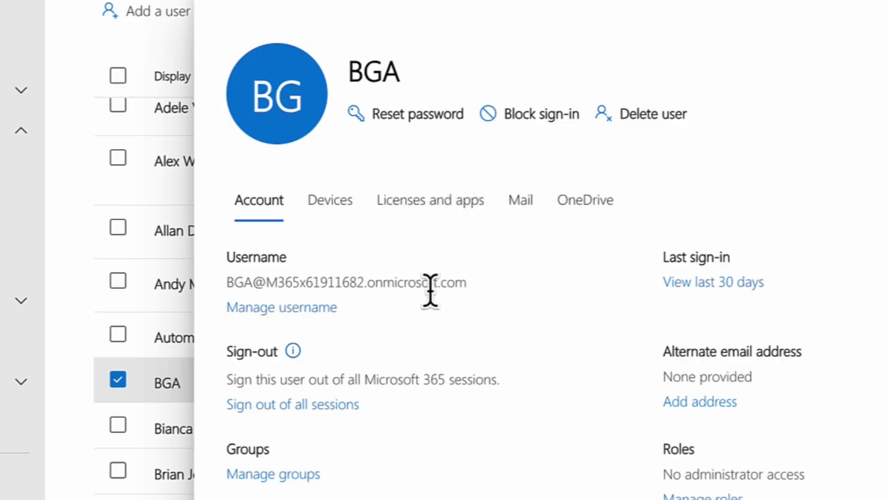
scroll(426, 328, "down", 5)
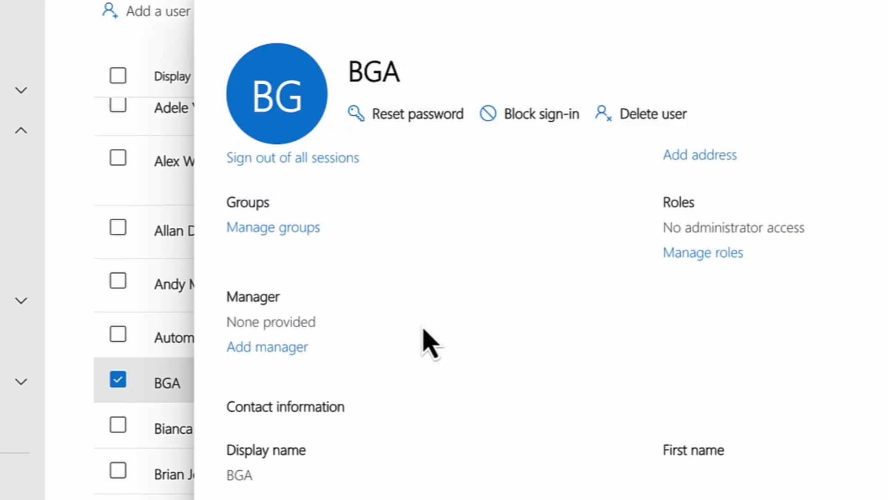
scroll(424, 329, "up", 2)
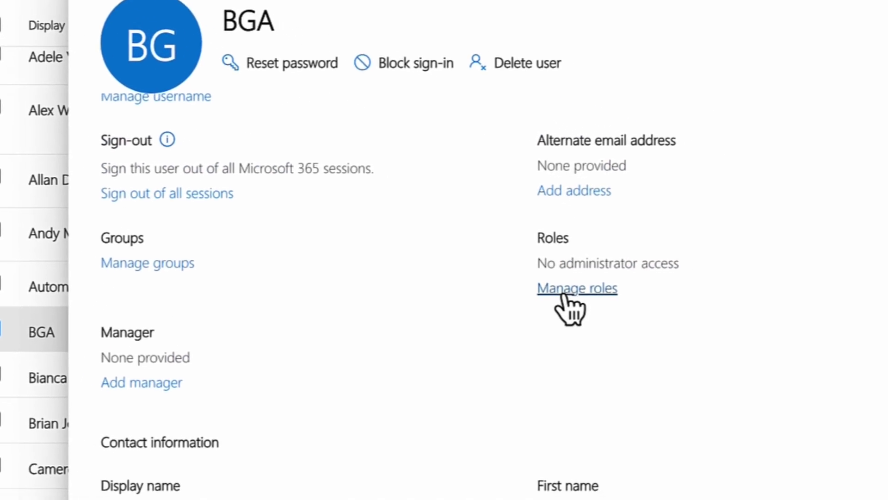
left_click(565, 296)
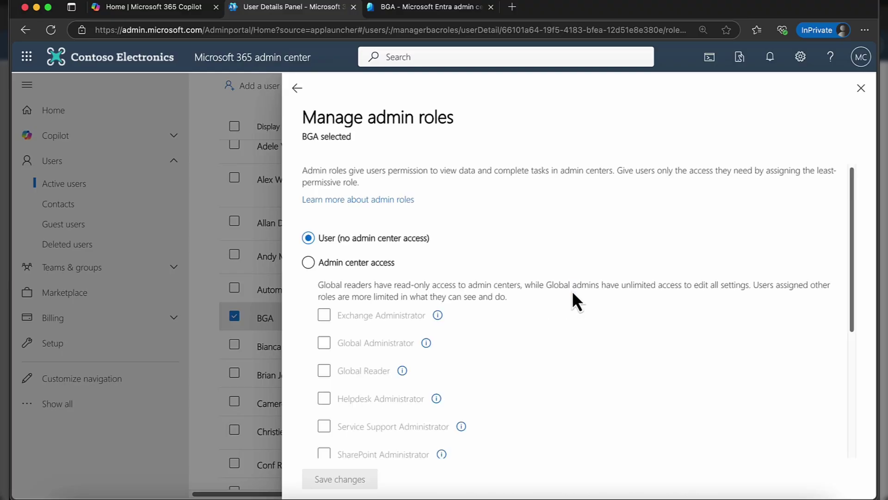
left_click(354, 268)
scroll(412, 269, "down", 1)
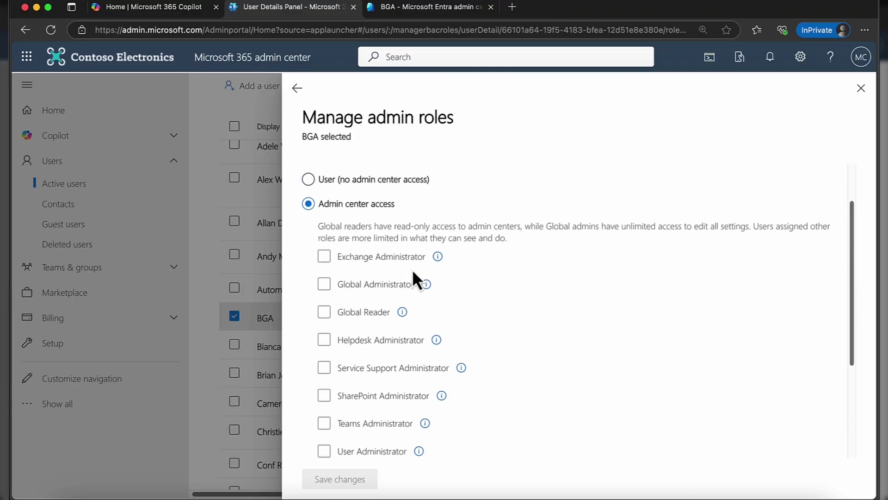
left_click(400, 287)
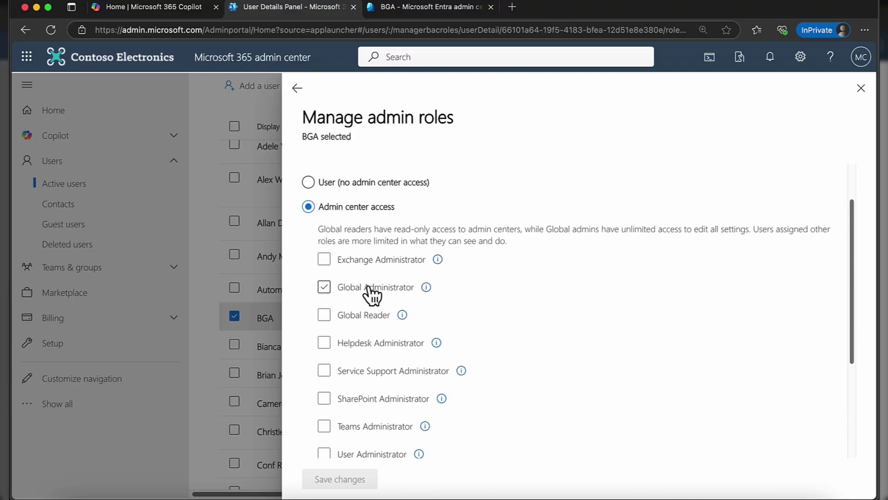
Tick and untick SharePoint Administrator and User Administrator, leaving only Global Administrator
scroll(481, 293, "down", 4)
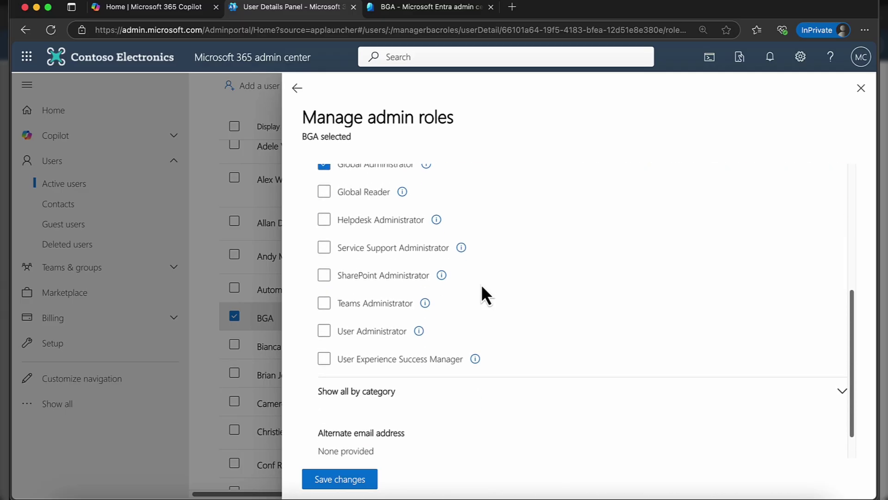
left_click(427, 280)
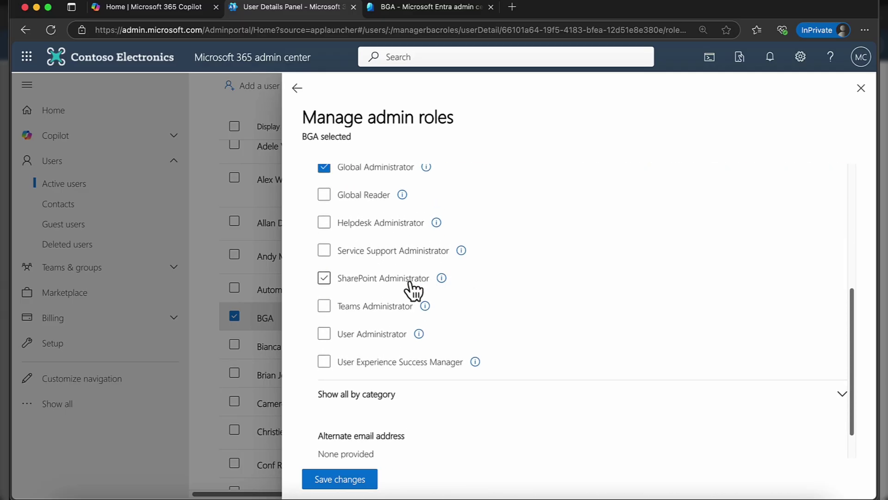
left_click(416, 282)
left_click(369, 336)
left_click(419, 334)
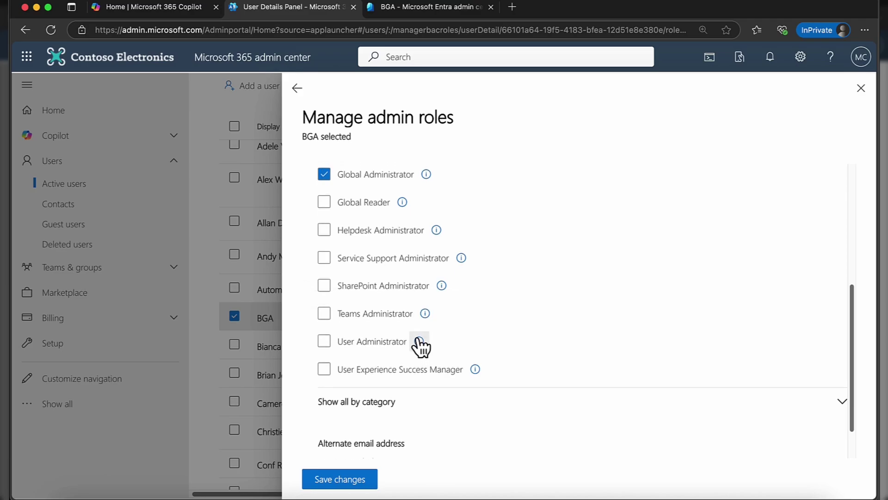
scroll(419, 347, "down", 1)
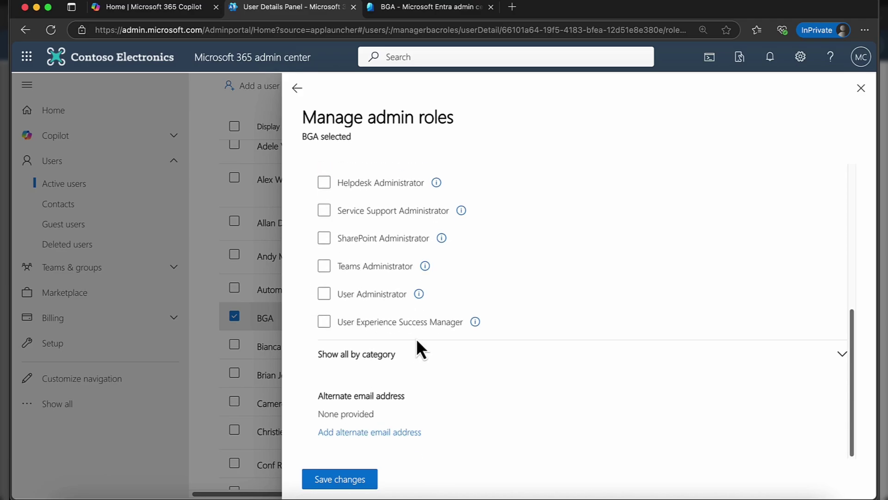
Show all roles by category and toggle Exchange Administrator on and off
left_click(370, 355)
scroll(432, 342, "down", 8)
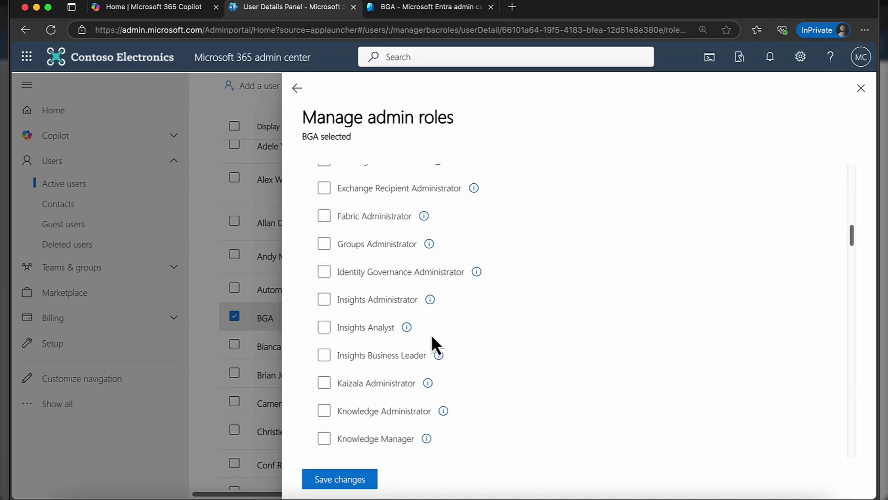
scroll(432, 337, "down", 5)
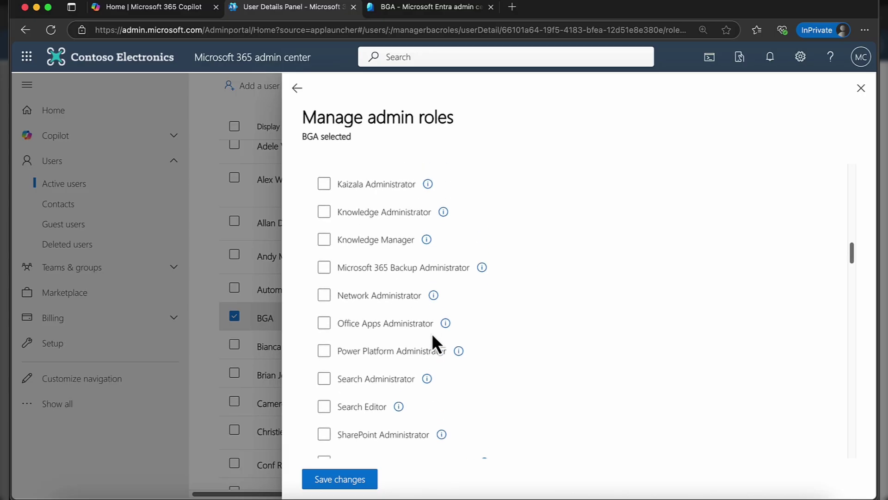
scroll(432, 337, "up", 5)
scroll(435, 341, "up", 2)
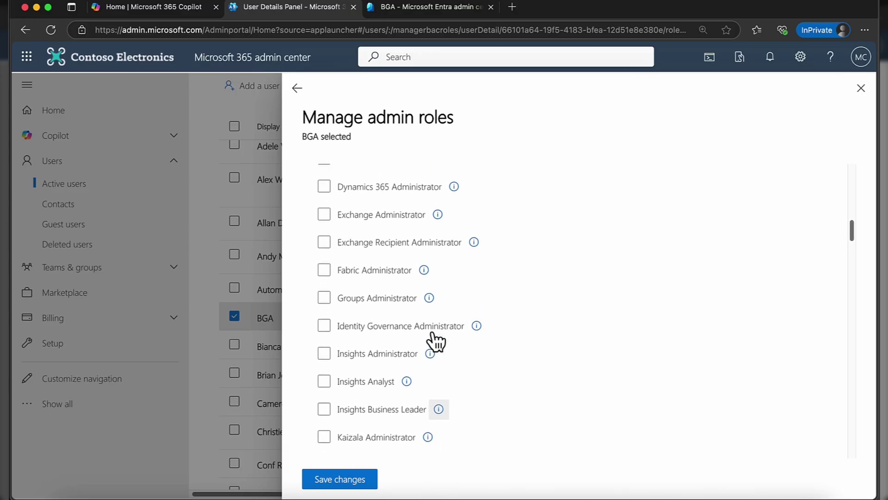
left_click(435, 337)
scroll(432, 331, "up", 2)
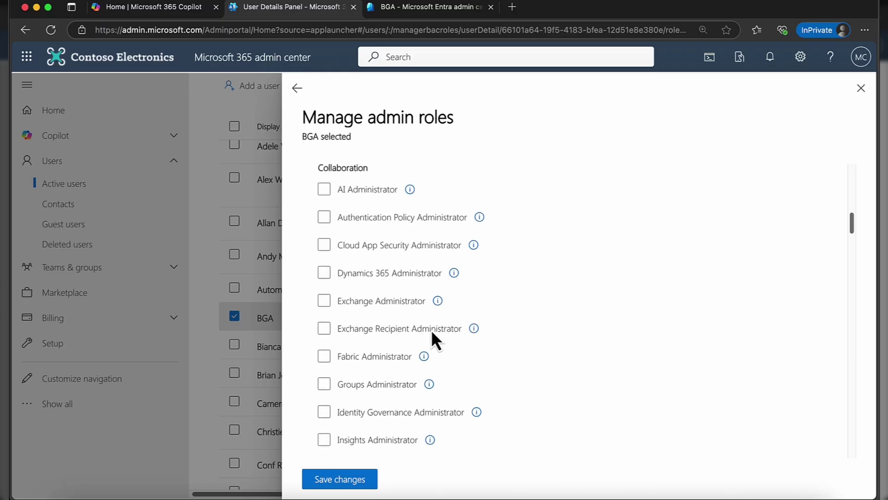
left_click(422, 315)
left_click(421, 314)
scroll(421, 315, "up", 1)
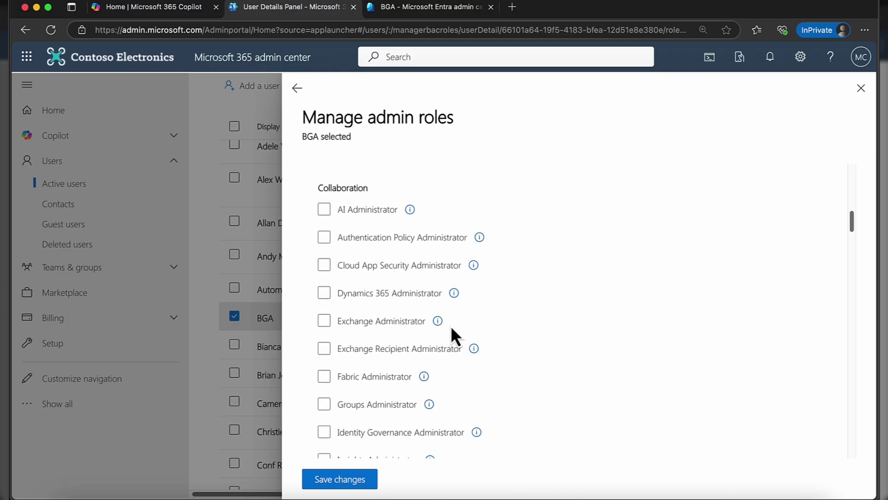
Scroll the role list and toggle Teams Device Administrator on and off
scroll(450, 325, "down", 4)
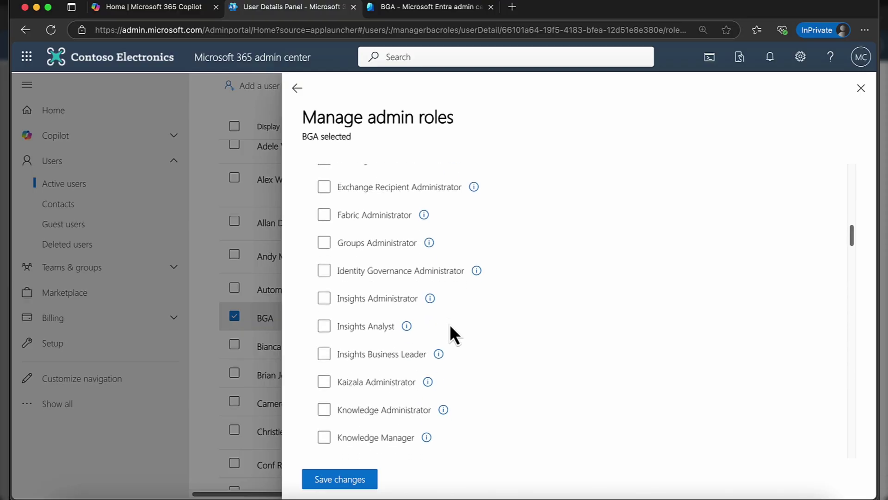
scroll(450, 324, "down", 10)
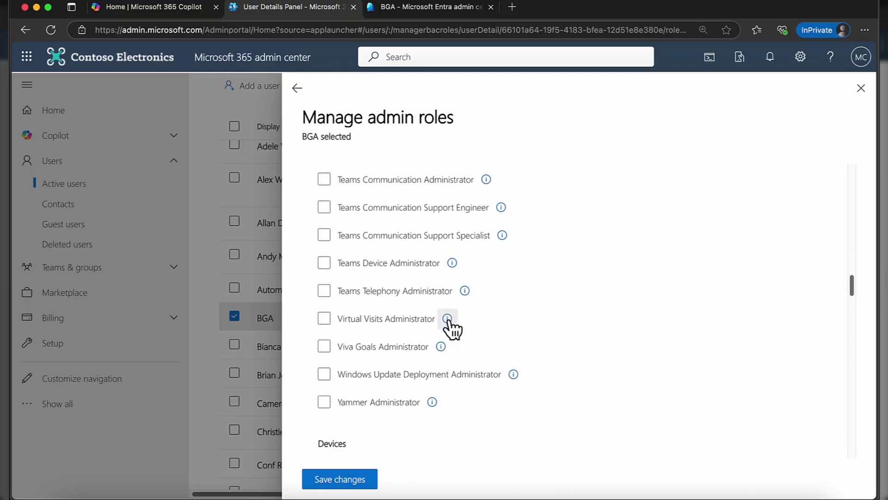
scroll(448, 323, "down", 10)
scroll(449, 324, "up", 3)
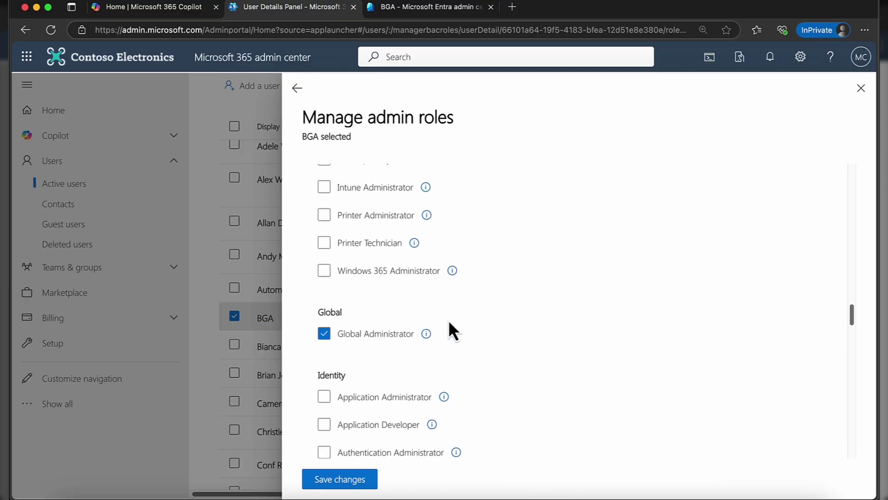
scroll(449, 322, "up", 1)
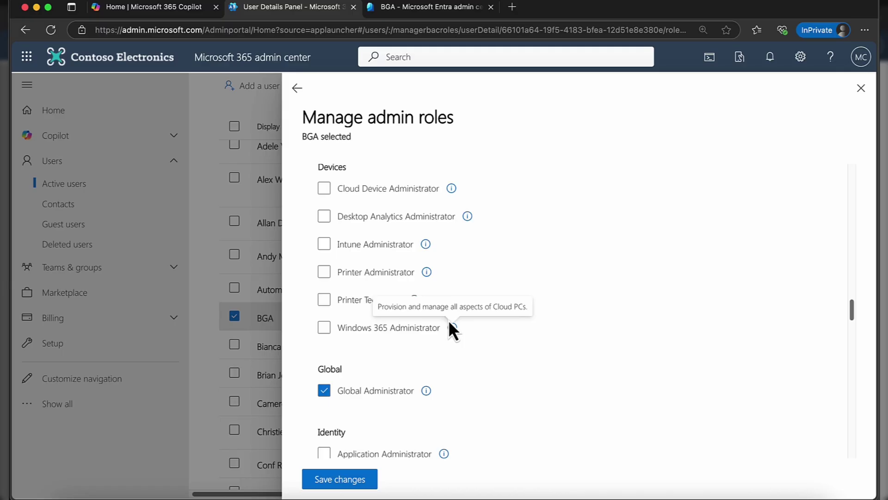
scroll(413, 311, "up", 6)
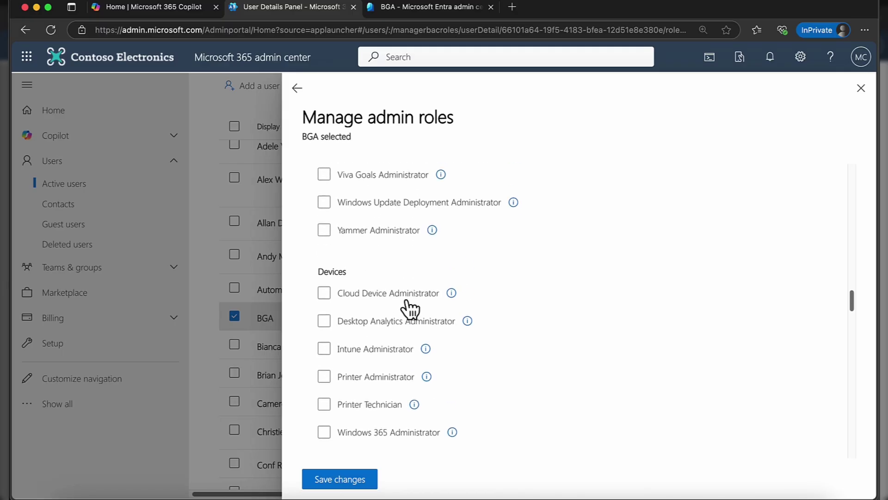
left_click(407, 300)
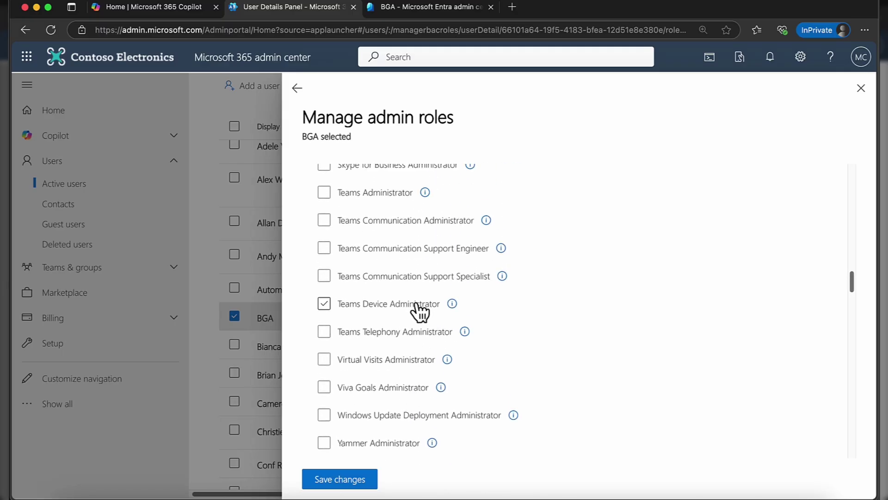
left_click(415, 304)
scroll(415, 303, "up", 3)
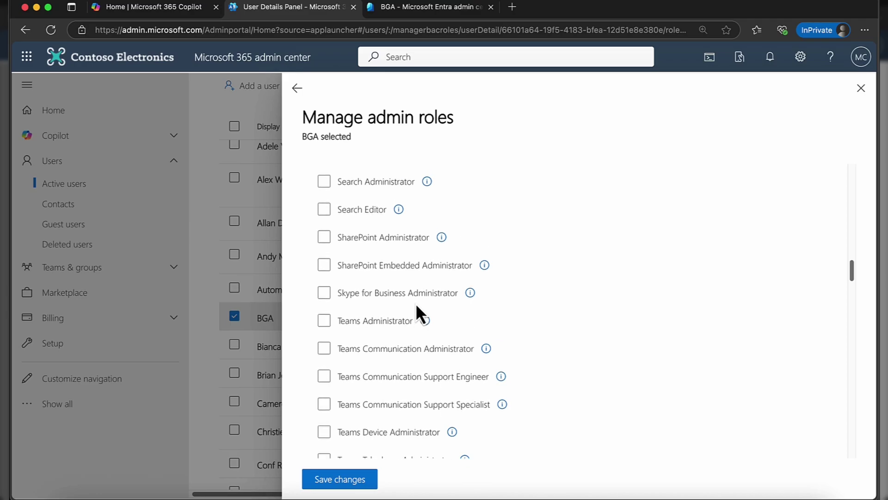
left_click(416, 304)
scroll(415, 303, "up", 3)
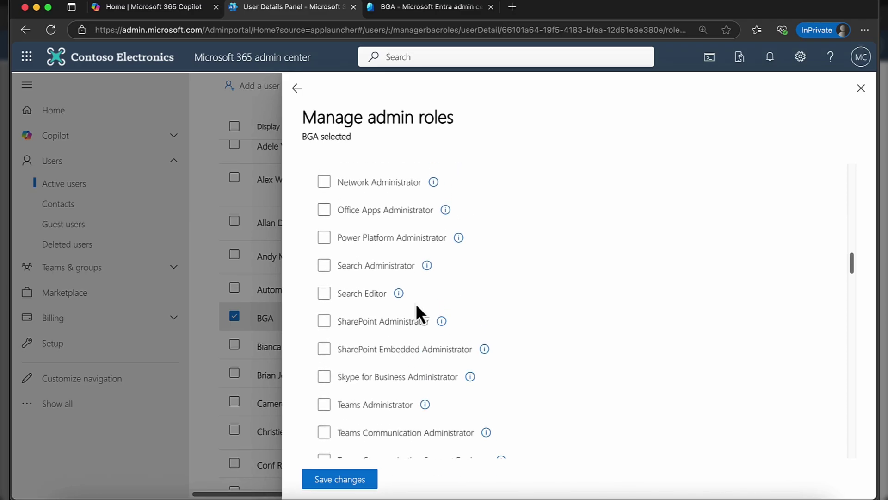
scroll(416, 303, "up", 1)
Review the remaining roles, clicking Microsoft 365 Migration Administrator along the way
scroll(415, 304, "down", 6)
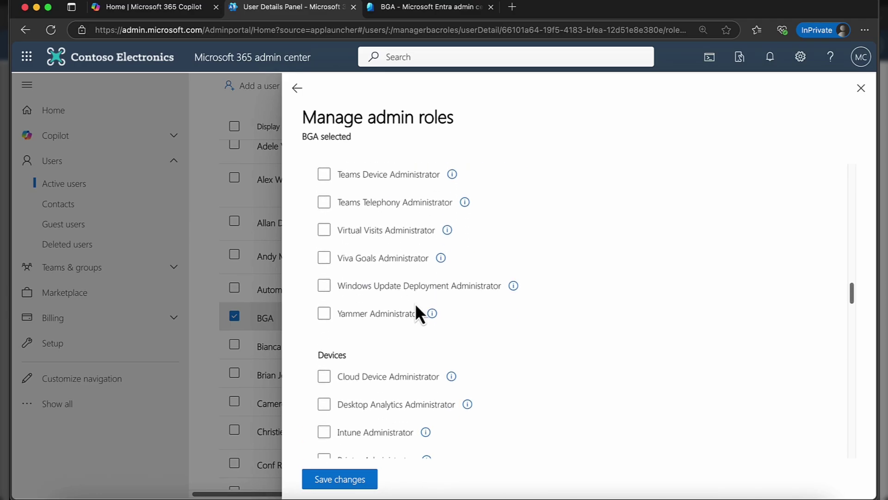
scroll(415, 303, "down", 4)
scroll(415, 304, "down", 3)
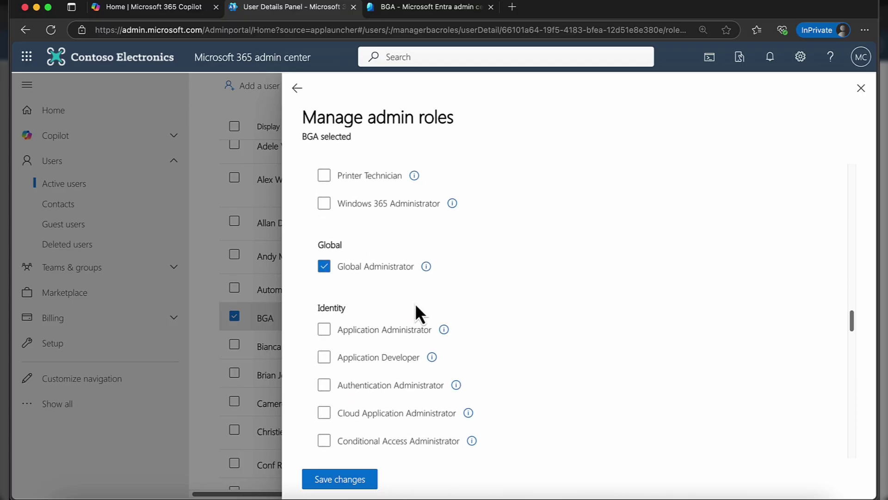
scroll(415, 303, "down", 3)
scroll(415, 303, "up", 1)
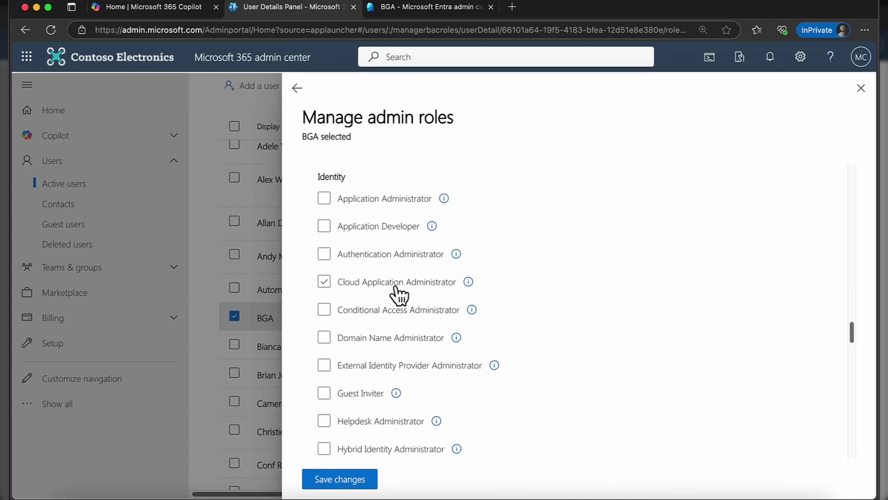
scroll(431, 322, "down", 5)
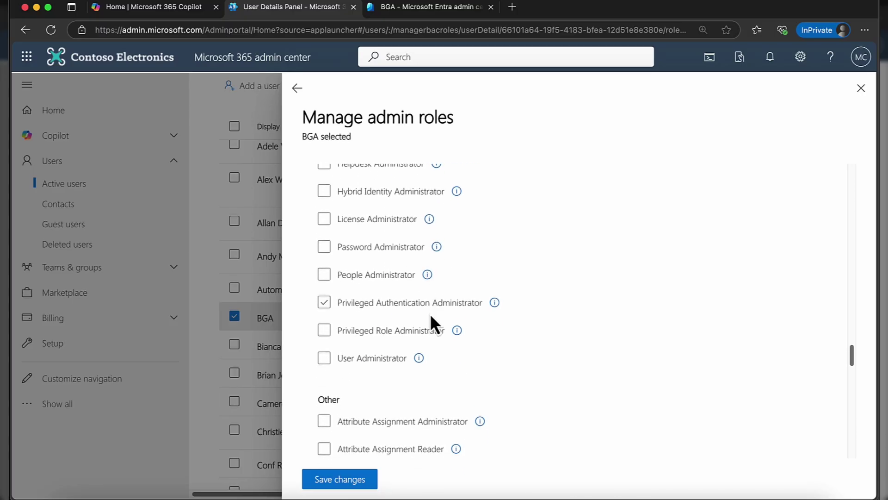
scroll(430, 316, "down", 6)
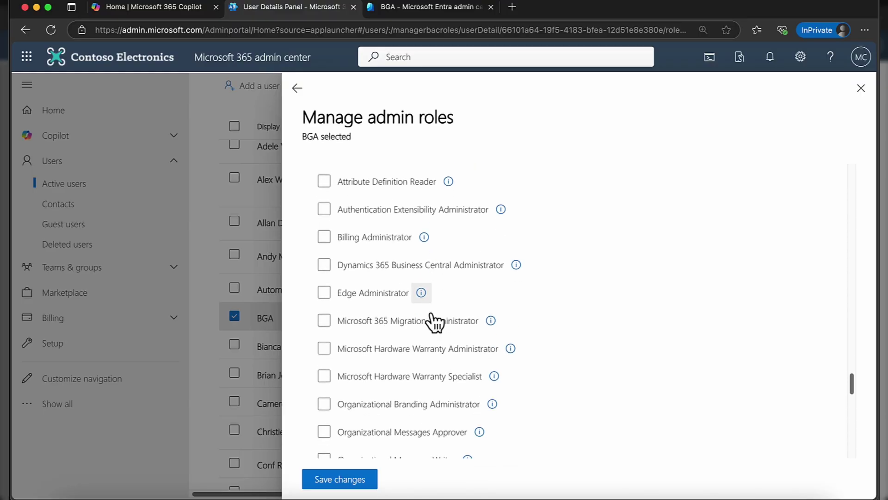
scroll(434, 322, "down", 4)
scroll(431, 316, "up", 3)
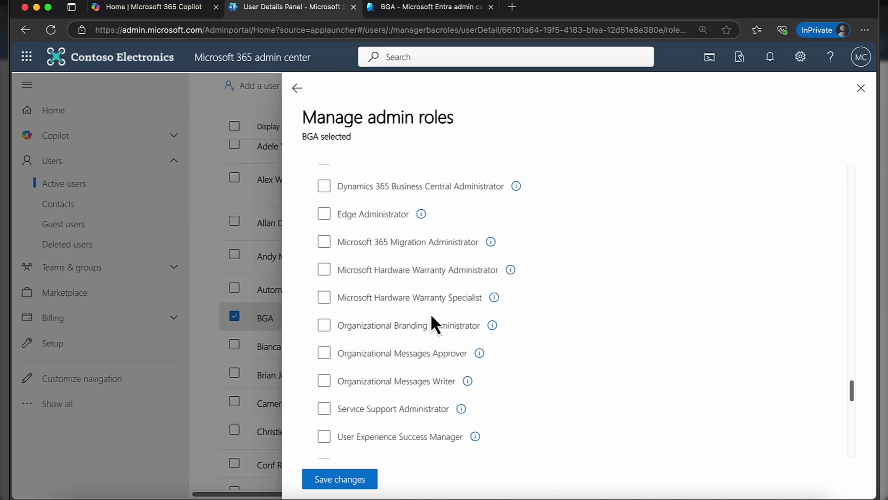
scroll(431, 319, "up", 2)
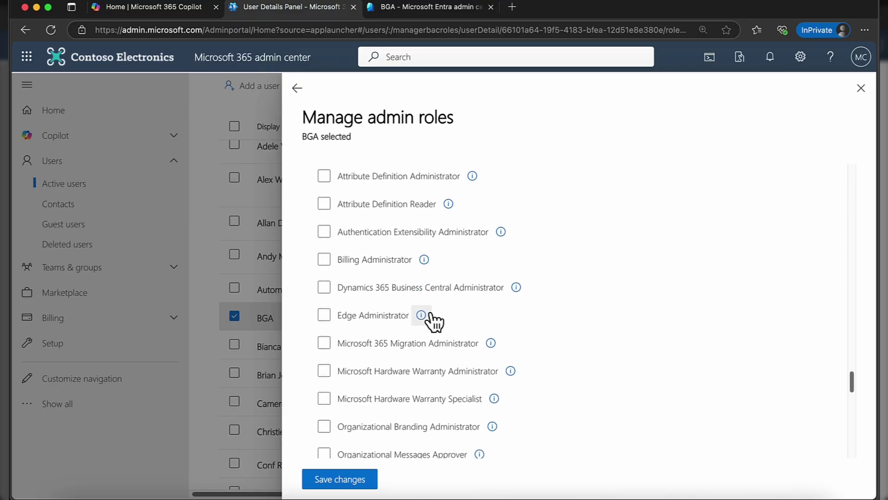
left_click(395, 344)
scroll(396, 346, "down", 5)
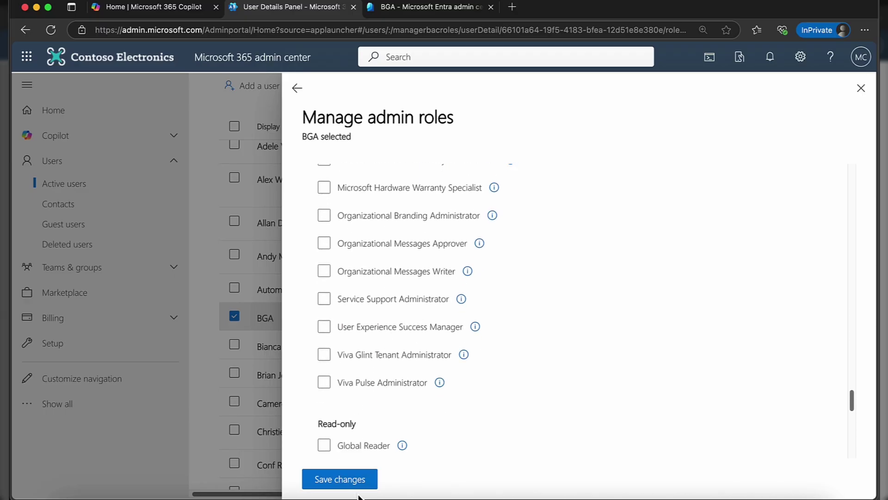
Save BGA's Global Administrator role, close the roles panel, and clear user selections in Active users
left_click(358, 480)
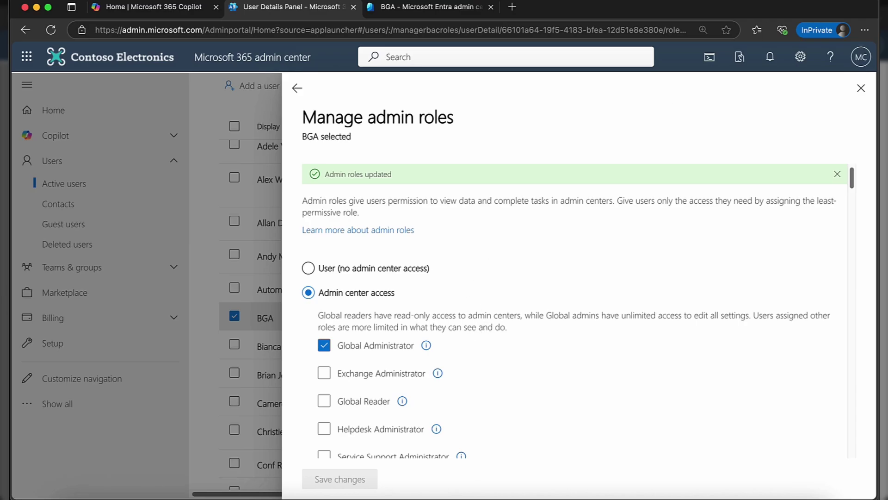
left_click(861, 88)
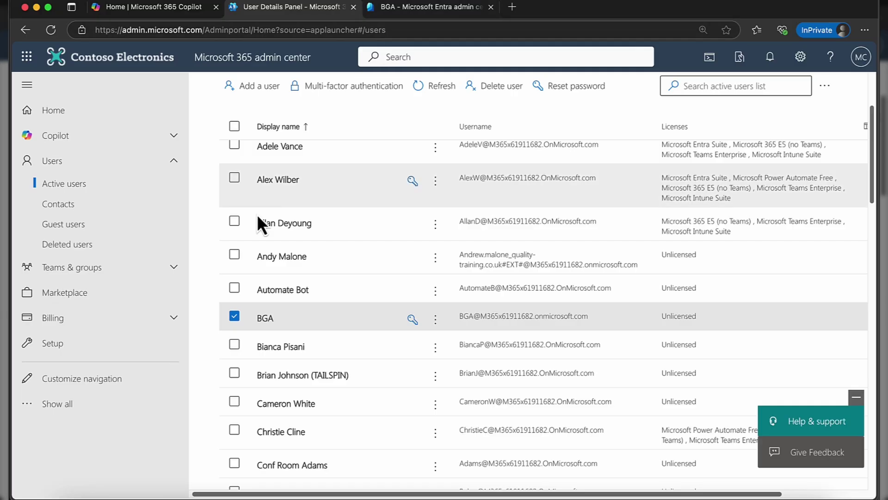
scroll(234, 315, "up", 1)
left_click(235, 314)
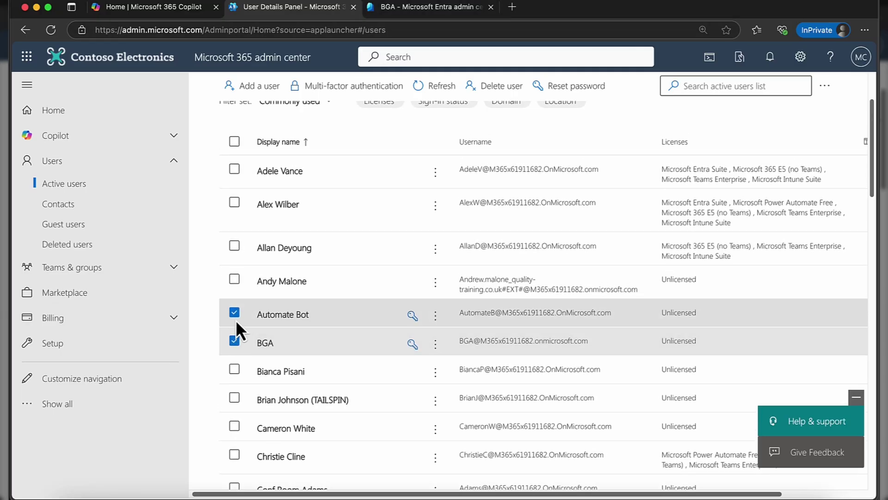
left_click(235, 314)
left_click(234, 341)
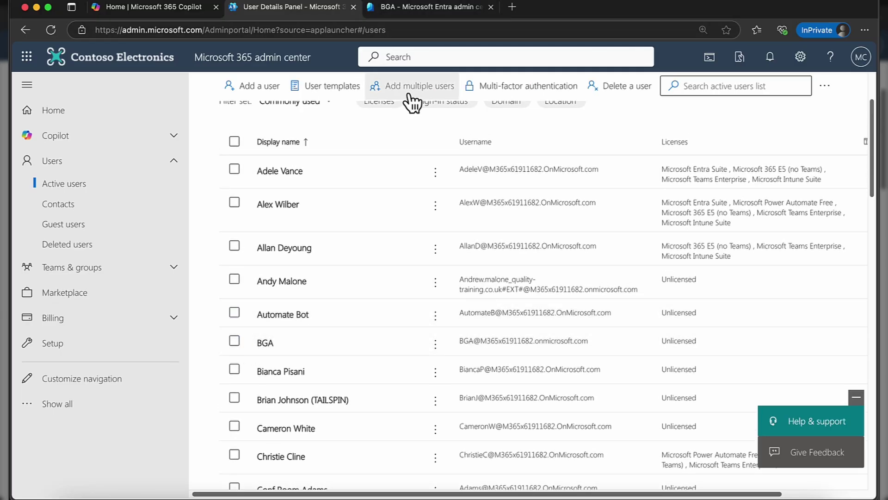
In Entra, go to Protection > Conditional Access > Policies to see the partners-and-vendors MFA policy
scroll(416, 70, "up", 2)
left_click(430, 10)
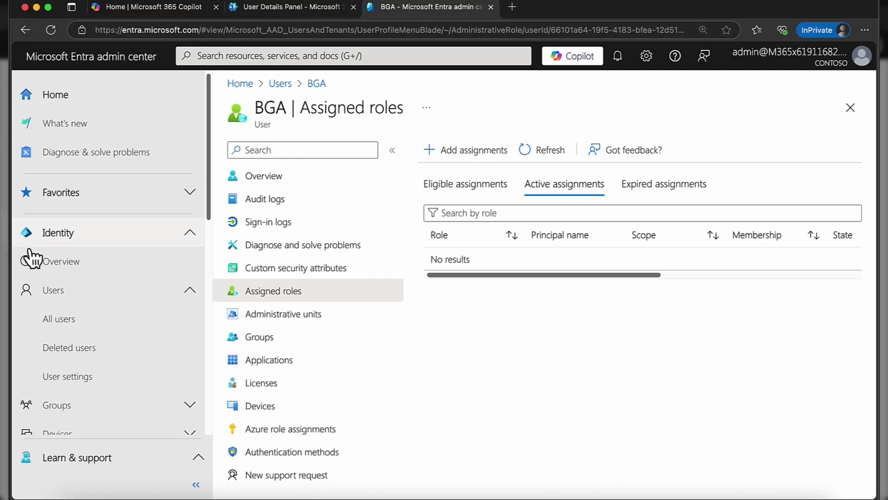
scroll(119, 329, "down", 7)
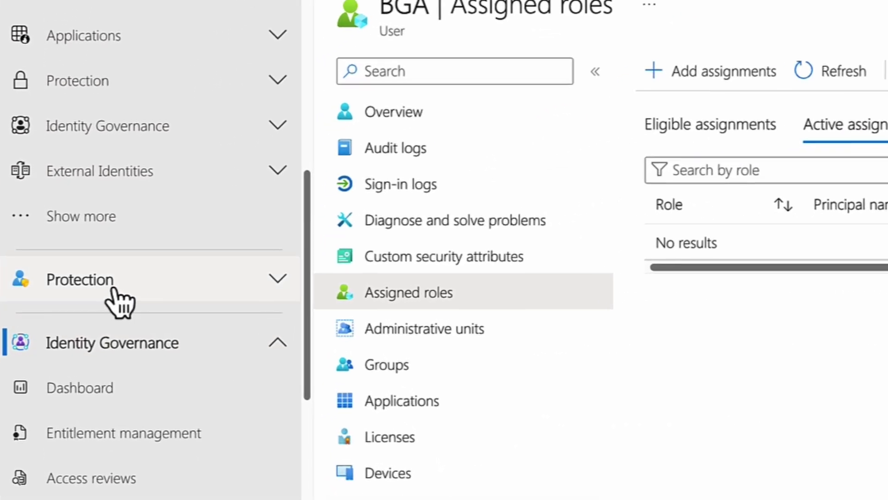
left_click(190, 283)
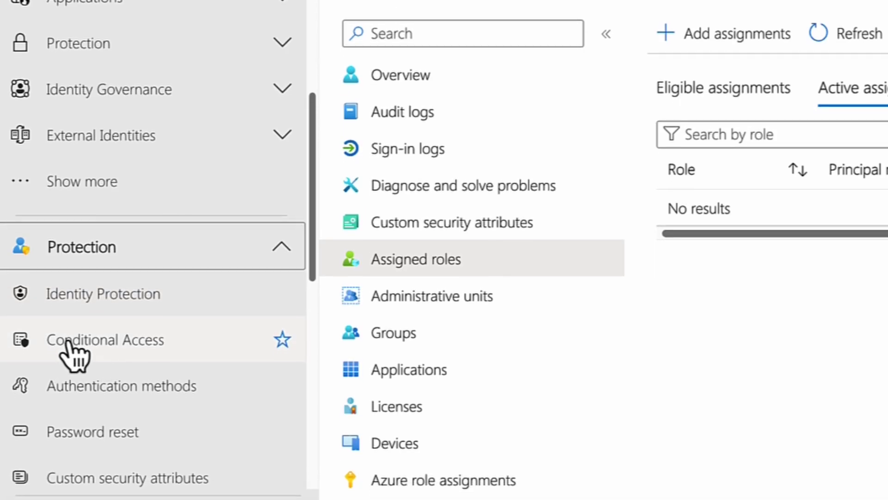
left_click(146, 359)
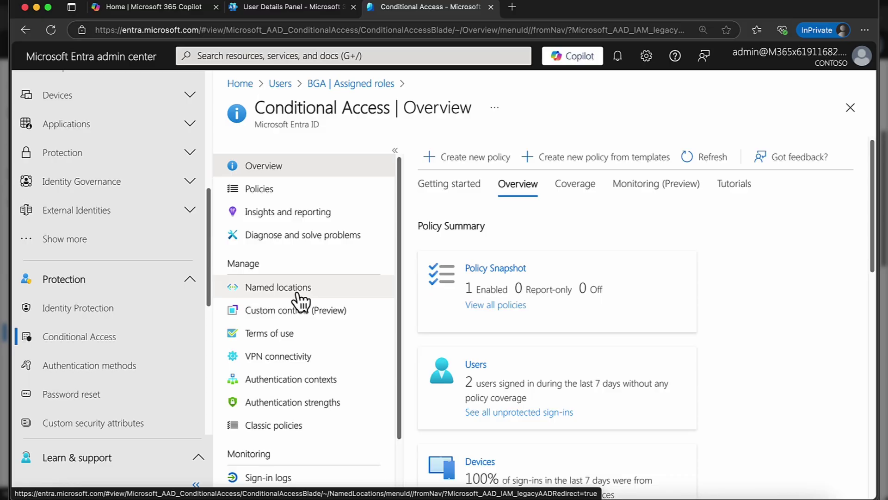
left_click(268, 196)
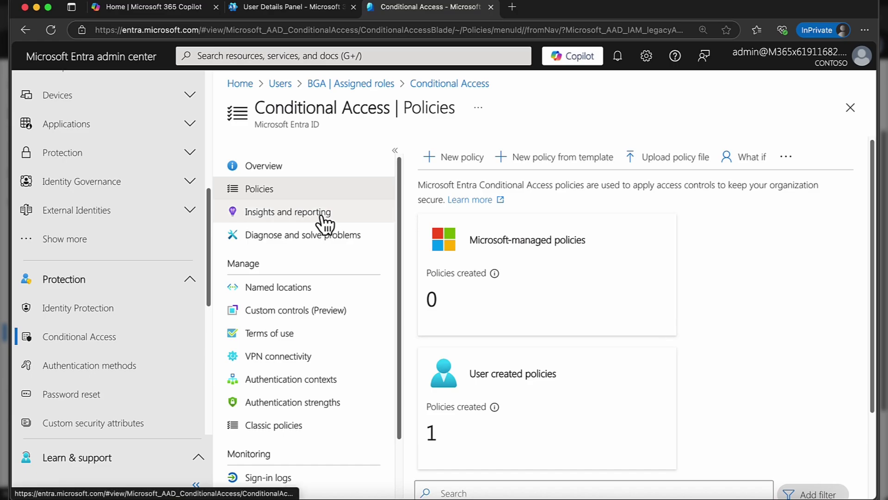
scroll(454, 268, "down", 3)
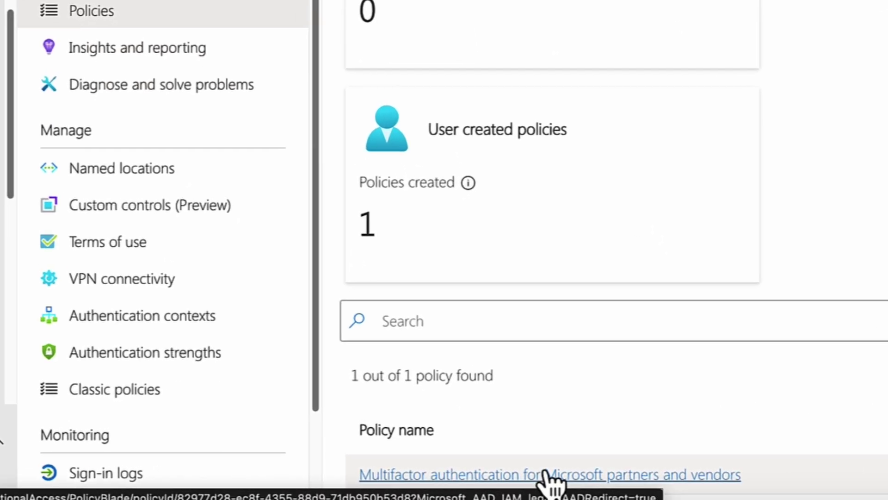
Open the 'Multifactor authentication for Microsoft partners and vendors' policy and zoom the page out
left_click(607, 474)
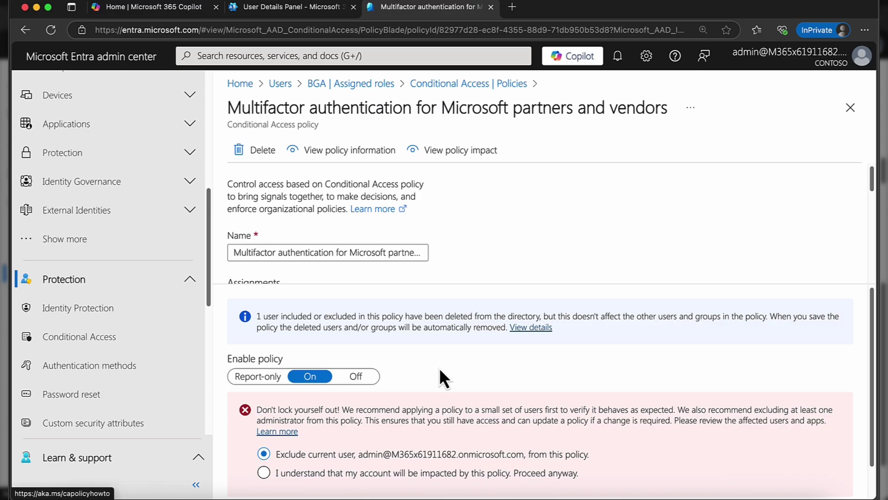
key("super+minus")
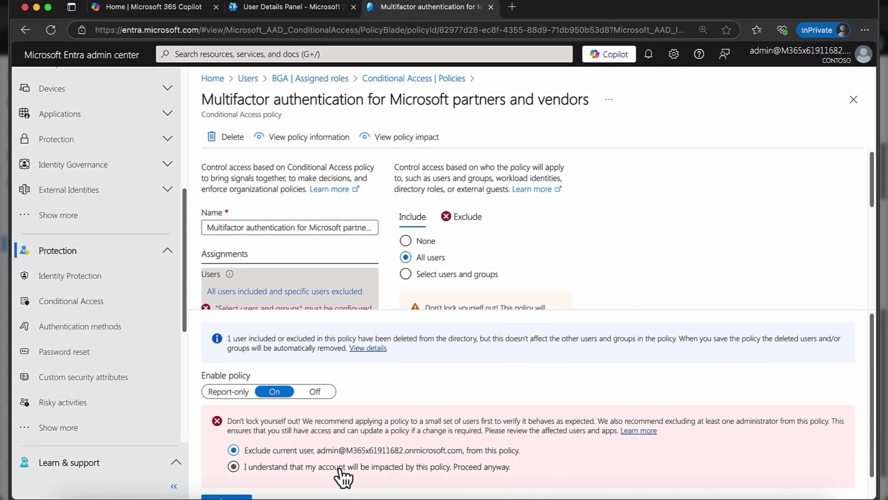
On the policy's Exclude settings, tick Directory roles and open the excluded users-and-groups picker
left_click(464, 218)
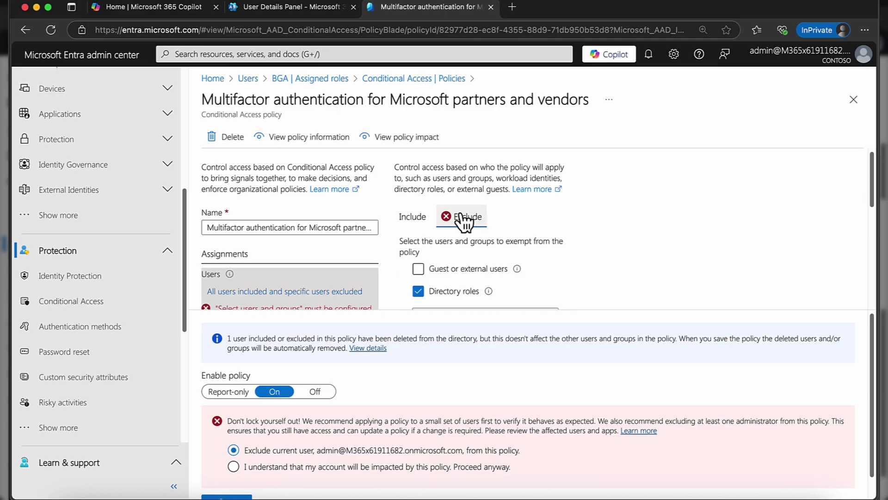
scroll(472, 263, "down", 1)
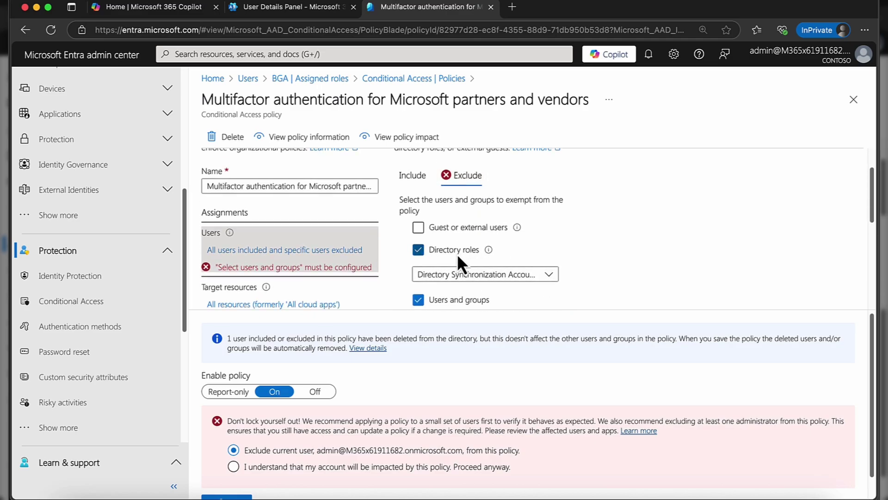
left_click(549, 275)
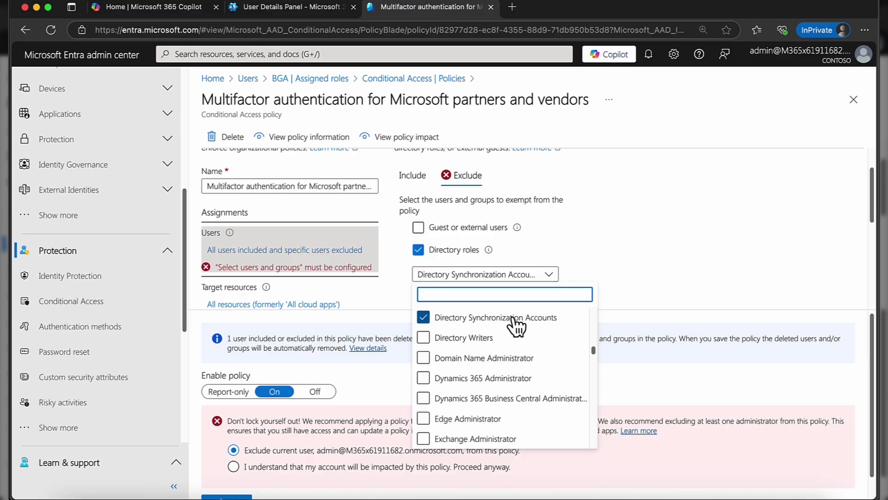
scroll(516, 327, "down", 20)
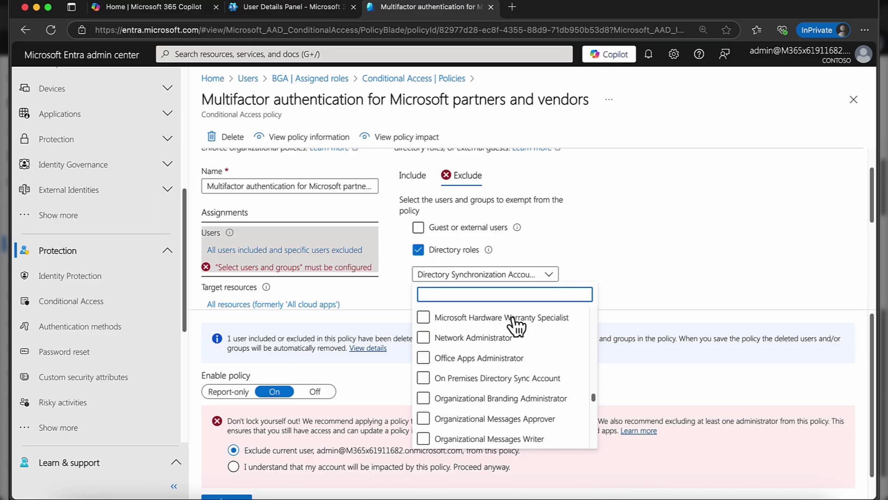
scroll(509, 382, "up", 20)
scroll(497, 380, "up", 3)
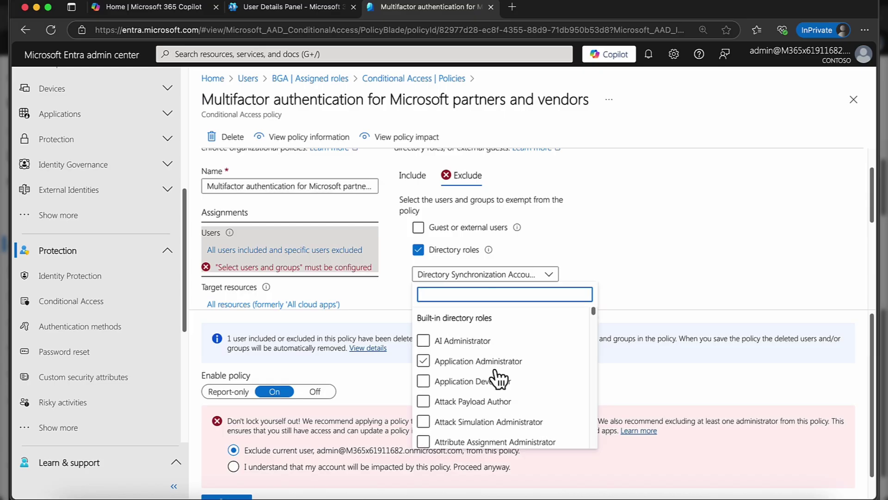
left_click(623, 232)
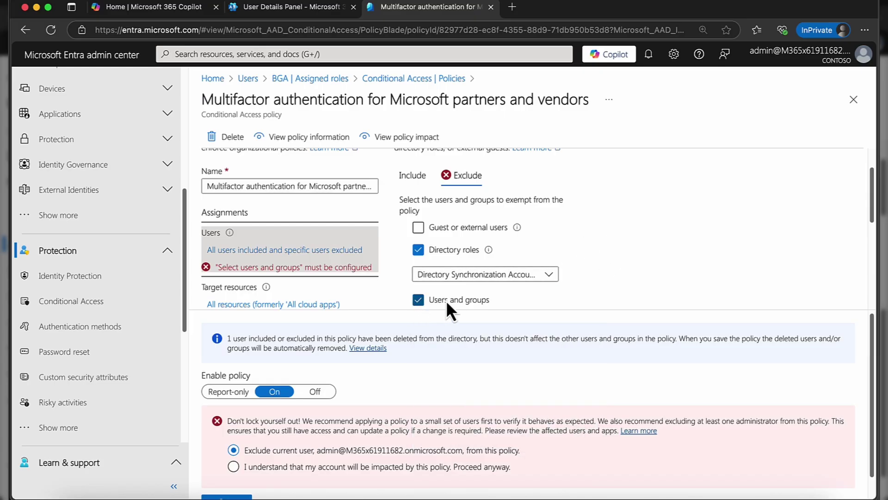
scroll(447, 299, "down", 4)
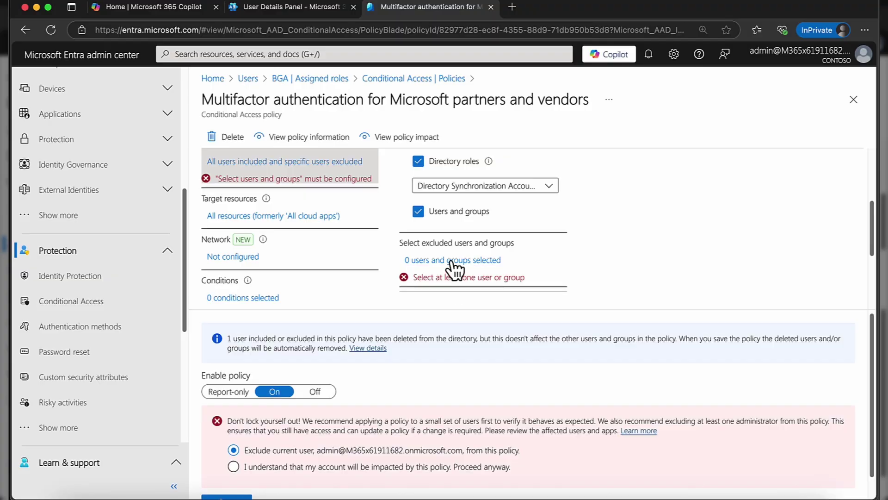
left_click(455, 261)
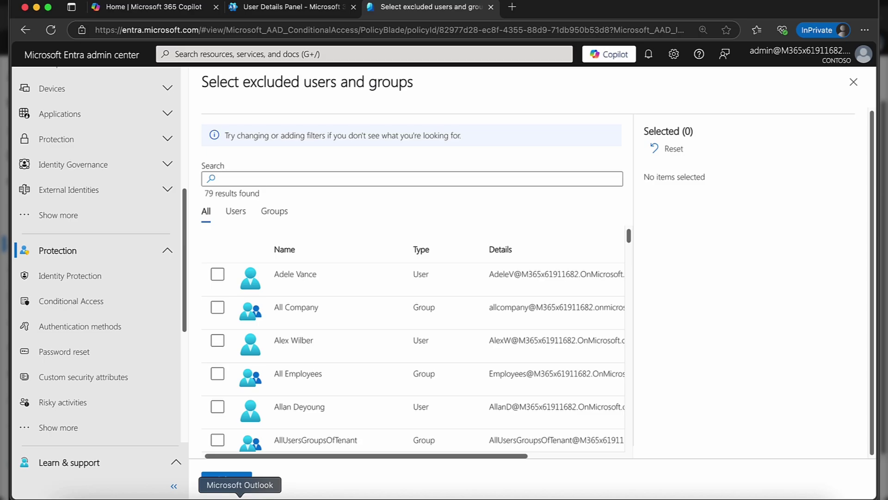
Copy the BGA account's sign-in address from the Word notes document
left_click(267, 494)
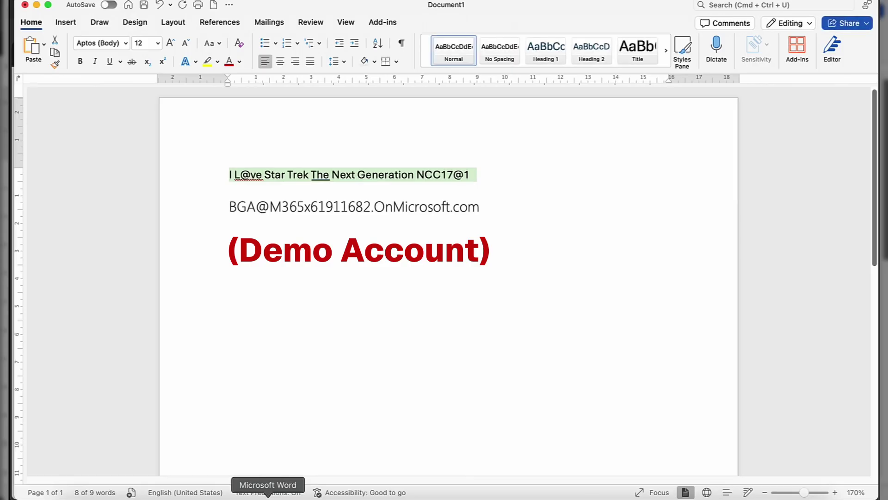
left_click_drag(226, 206, 440, 212)
right_click(440, 212)
left_click(449, 215)
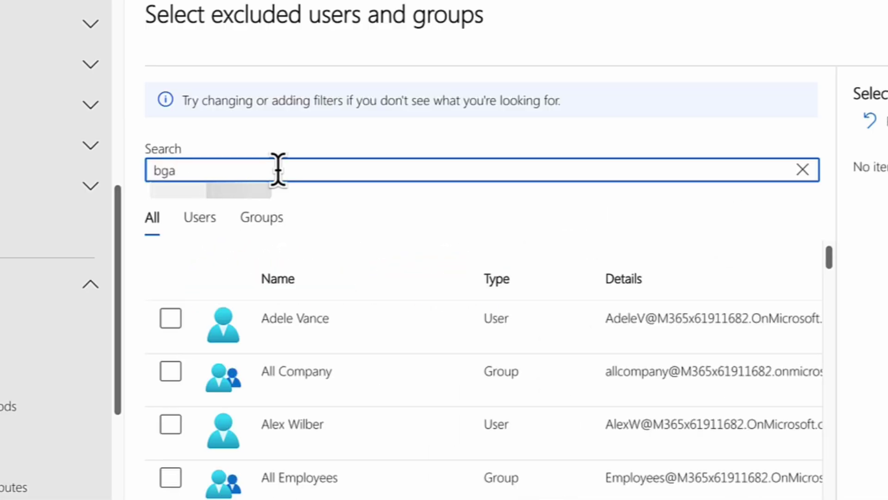
Add BGA to the policy's exclusions, leaving 1 excluded user
left_click(172, 323)
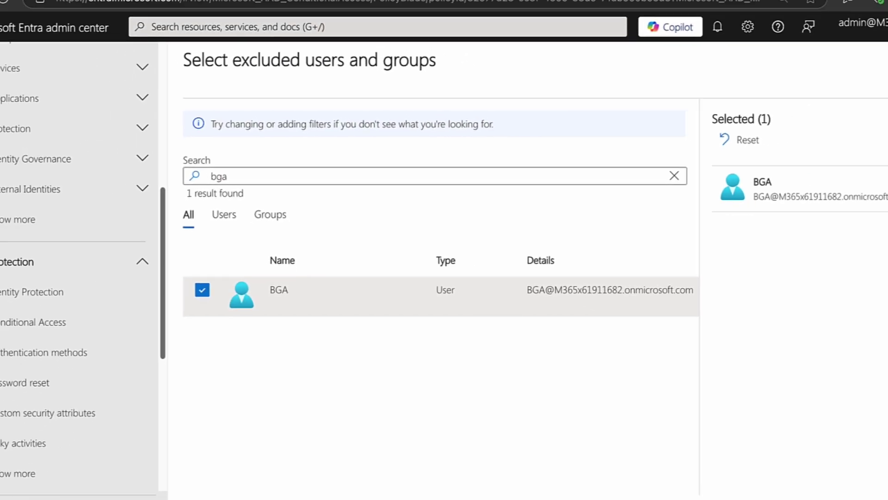
left_click(207, 497)
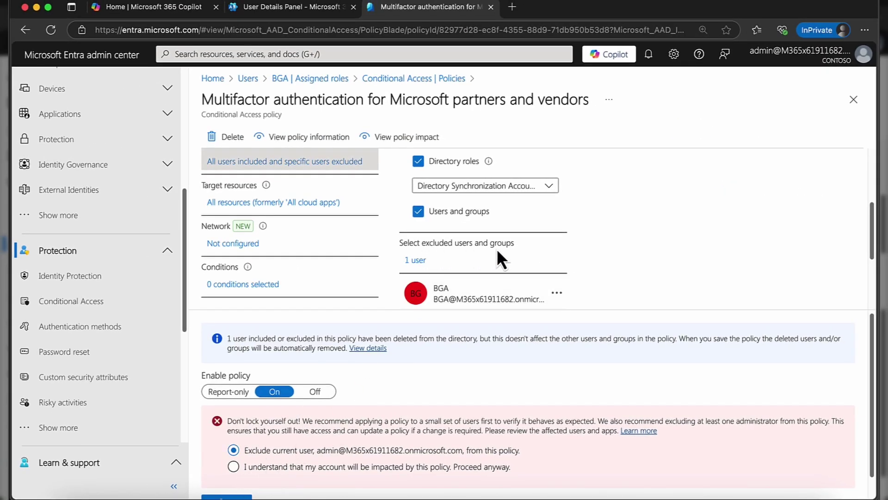
scroll(496, 249, "down", 3)
scroll(497, 249, "up", 2)
scroll(495, 248, "up", 3)
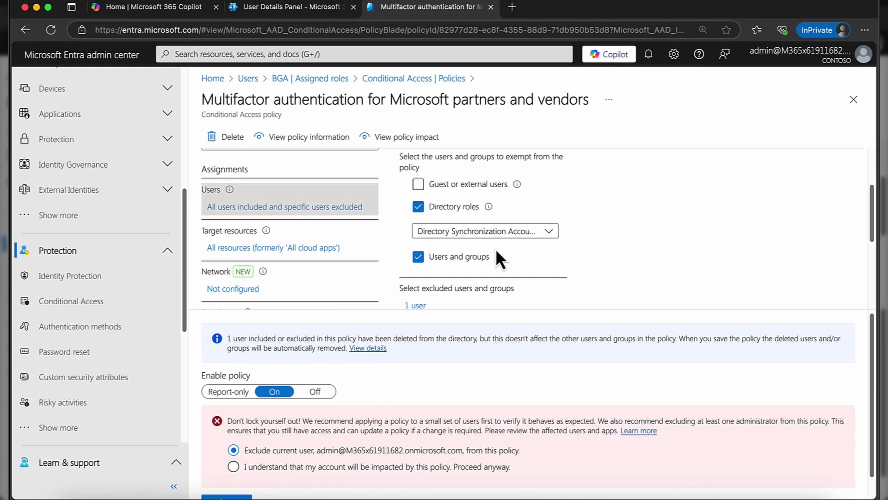
scroll(491, 247, "down", 3)
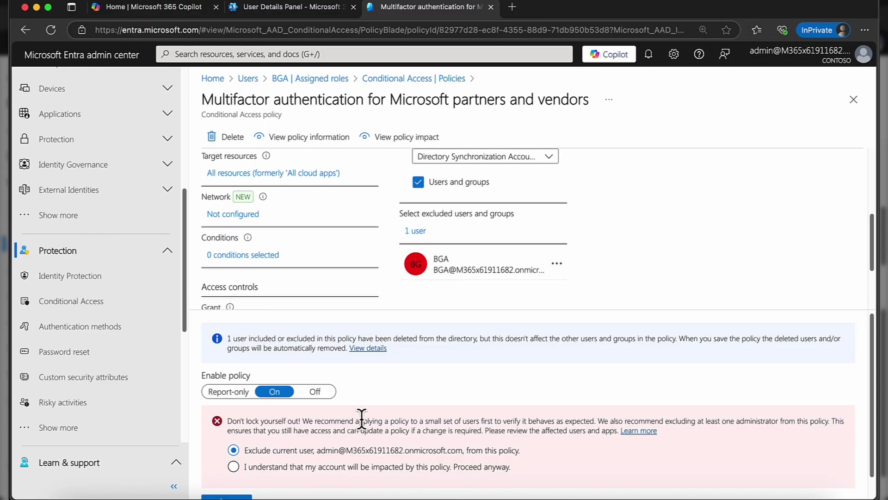
scroll(314, 407, "down", 1)
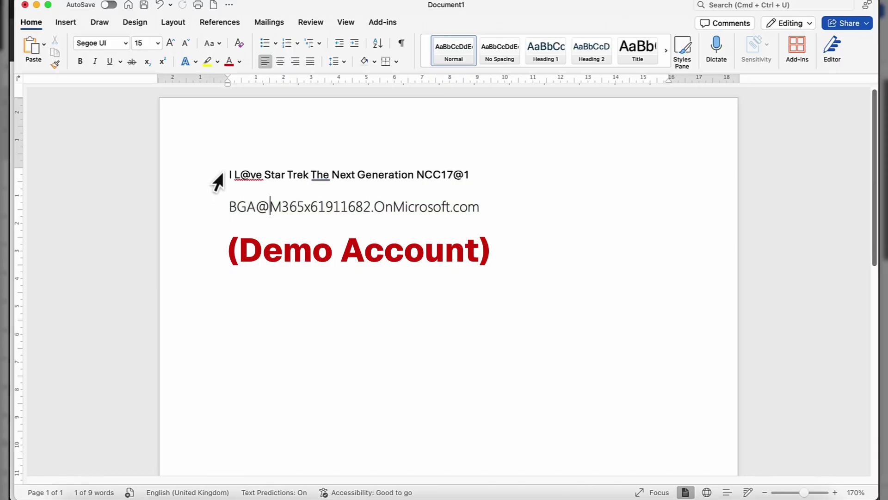
Select the sign-in address line in the Word note and copy it to the clipboard
left_click_drag(226, 174, 477, 173)
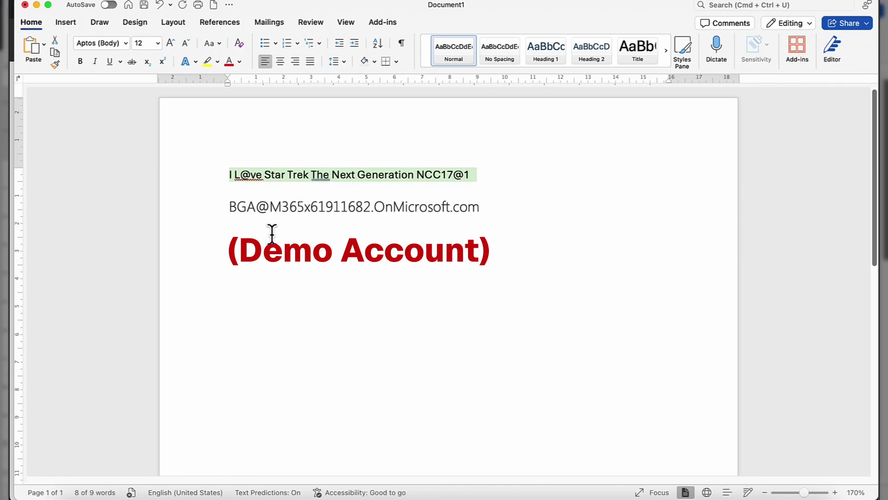
left_click(240, 208)
left_click_drag(228, 206, 247, 214)
right_click(252, 213)
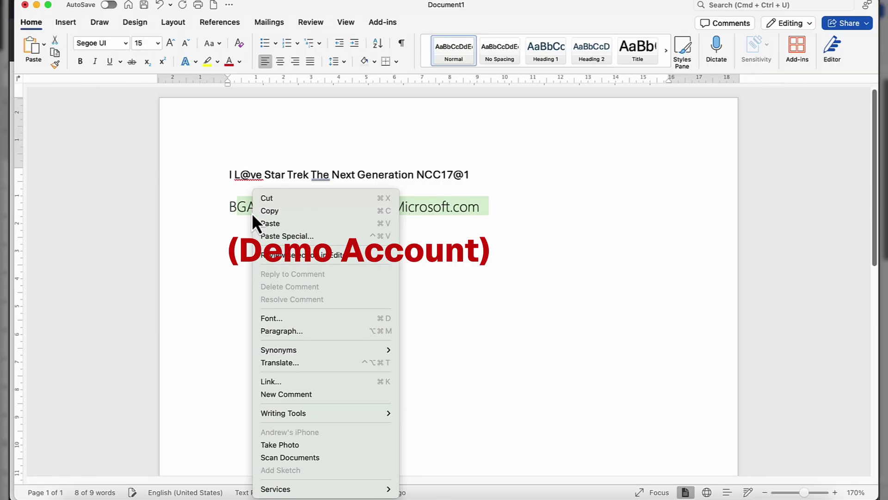
left_click(268, 216)
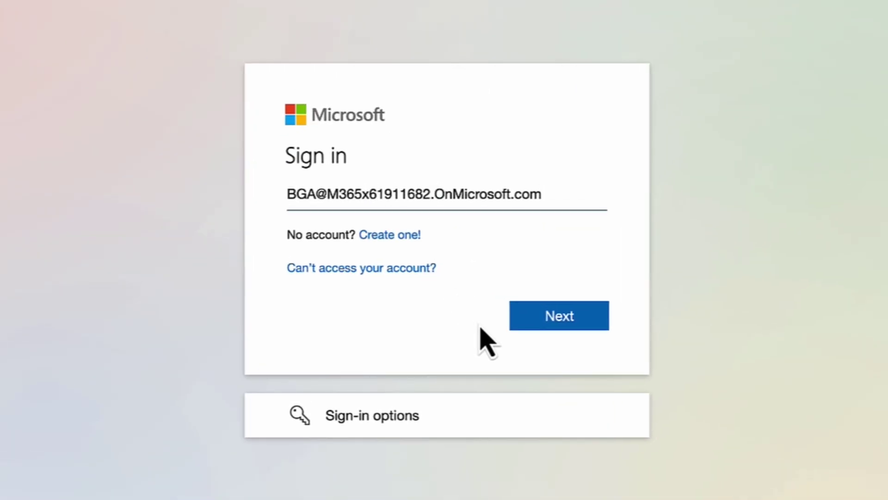
Sign in as BGA using the pasted temporary password
left_click(576, 332)
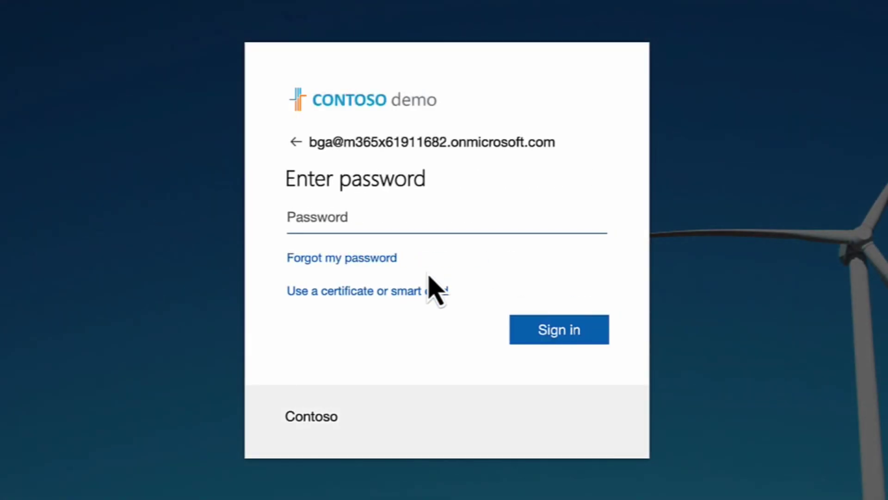
right_click(377, 215)
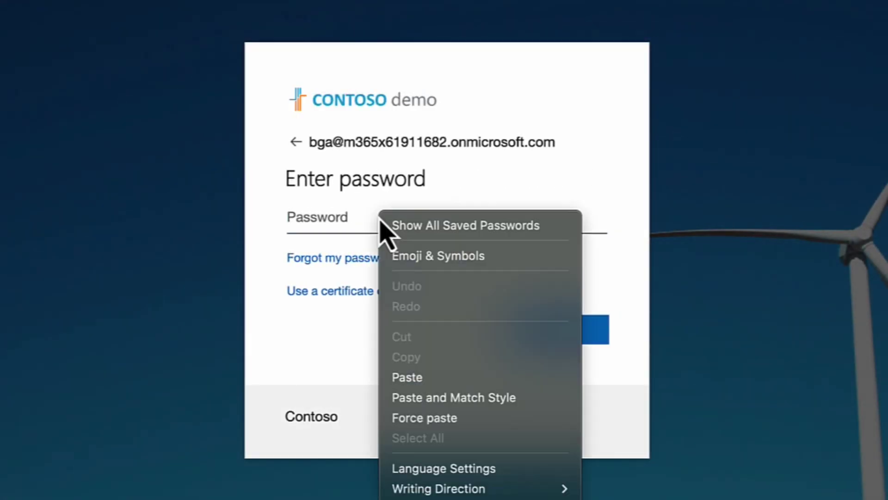
left_click(423, 375)
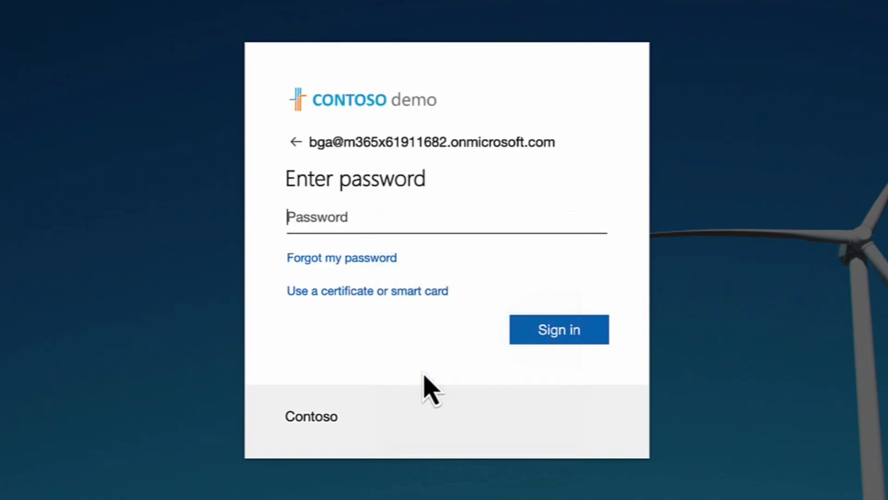
left_click(558, 334)
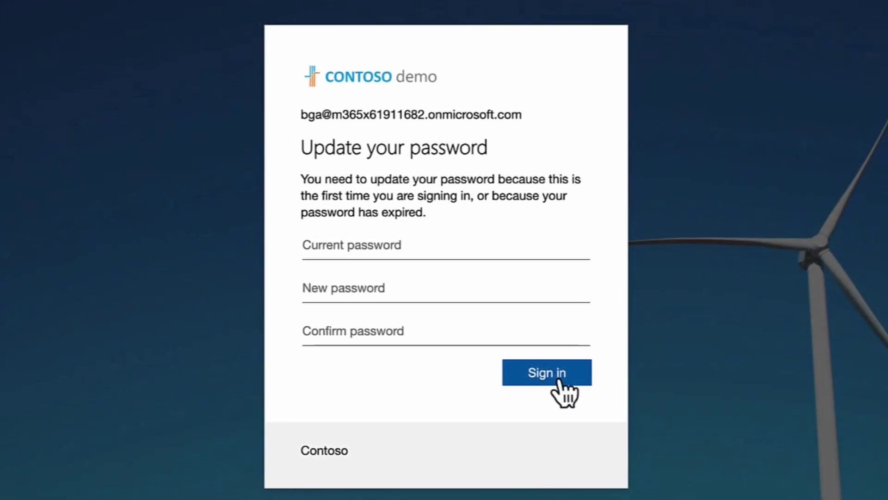
Replace BGA's temporary password by pasting the current, new and confirmation passwords
left_click(420, 241)
key("ctrl+v")
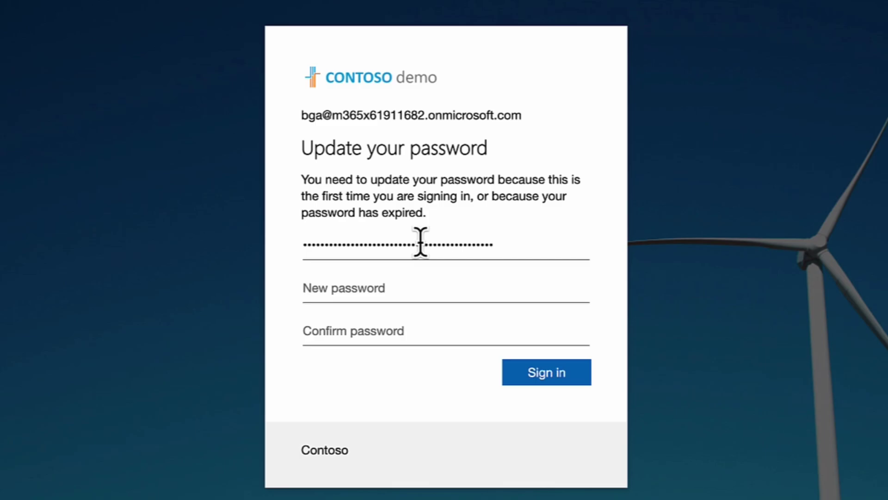
key("Tab")
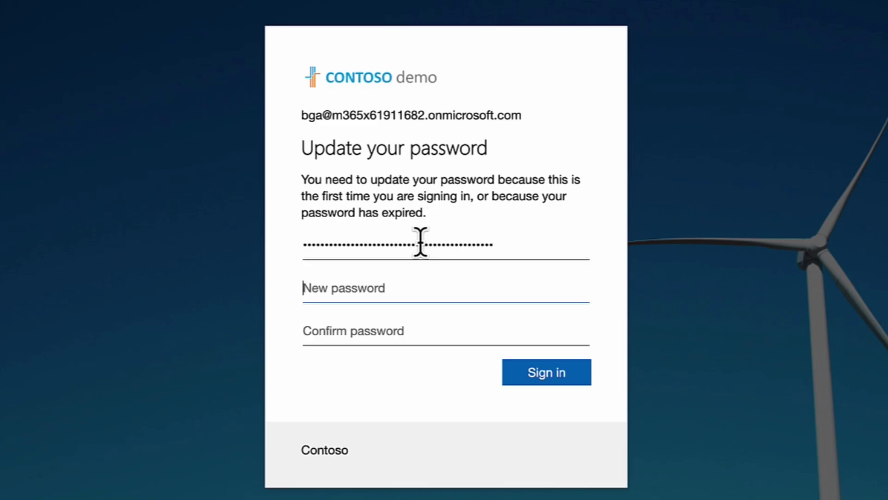
key("ctrl+v")
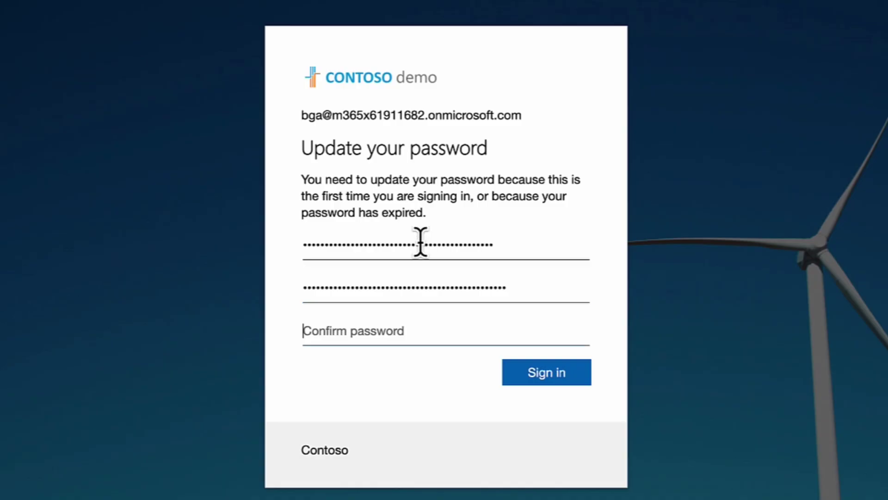
type("P")
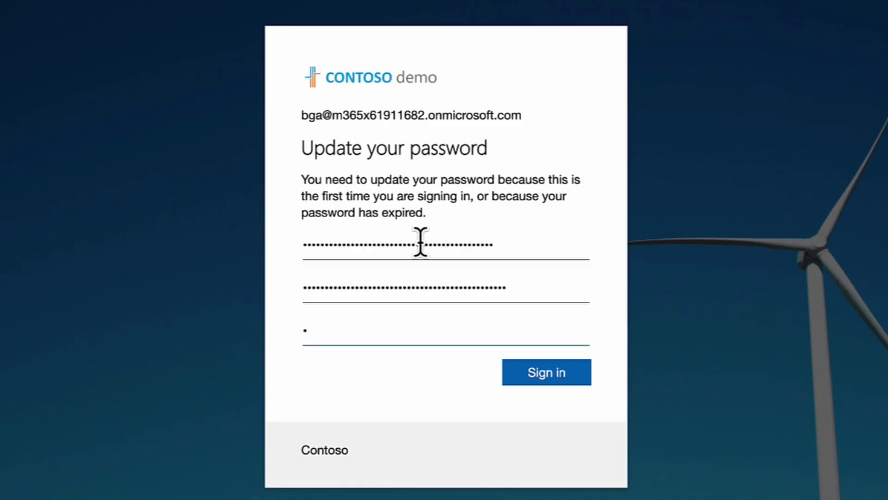
key("ctrl+v")
left_click(559, 376)
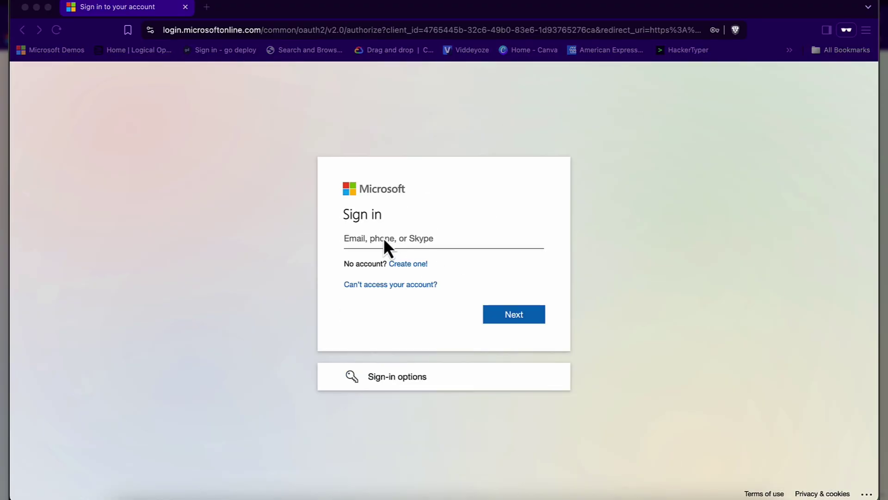
Sign in as BGA with the pasted address and new password, answering No to Stay signed in
right_click(379, 231)
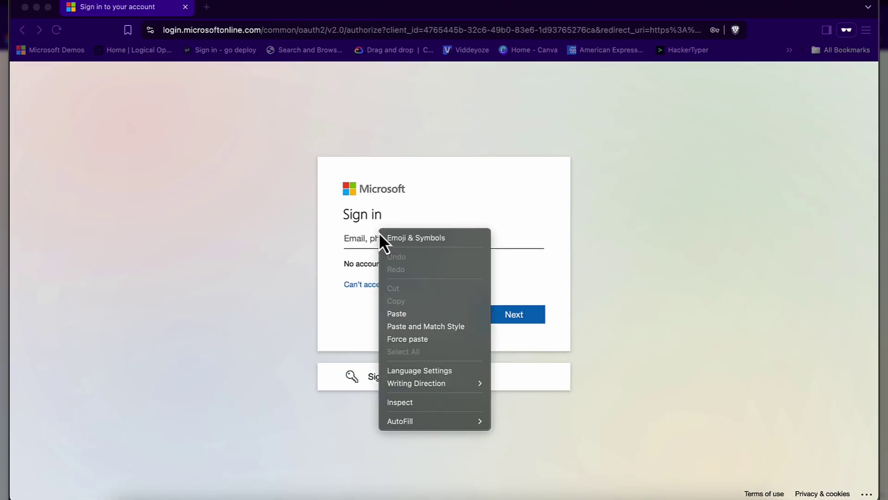
left_click(417, 315)
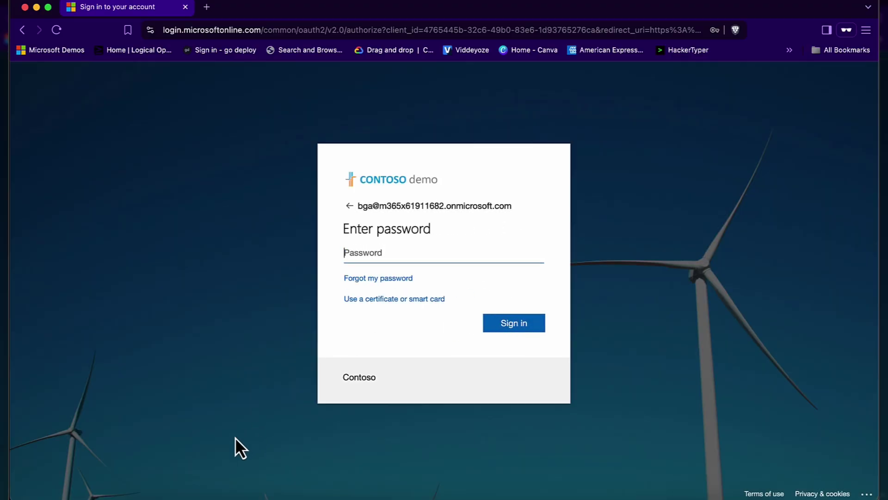
right_click(363, 256)
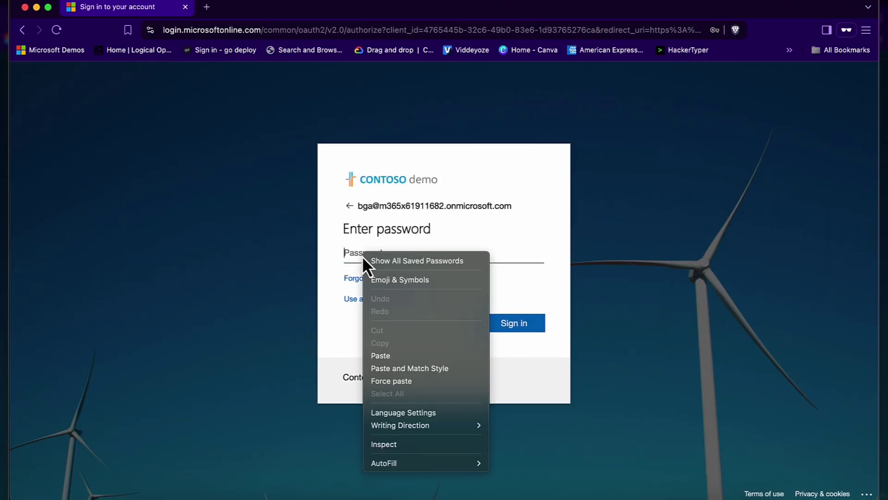
right_click(347, 250)
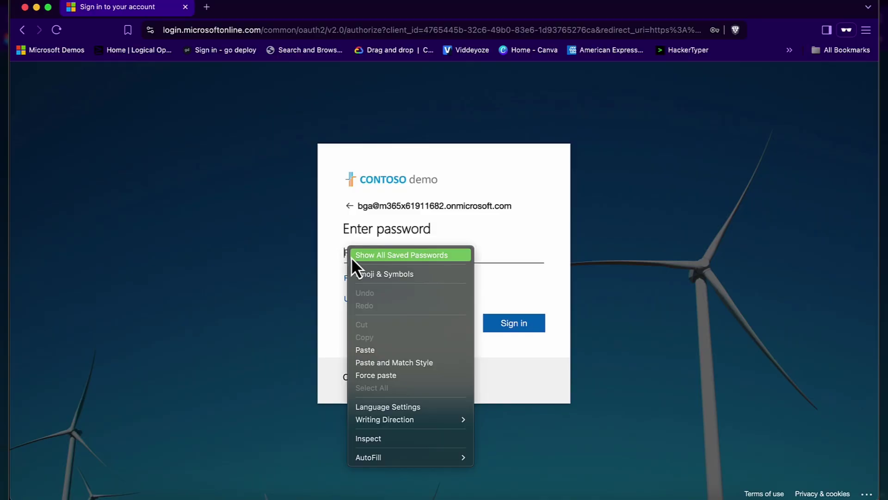
left_click(368, 350)
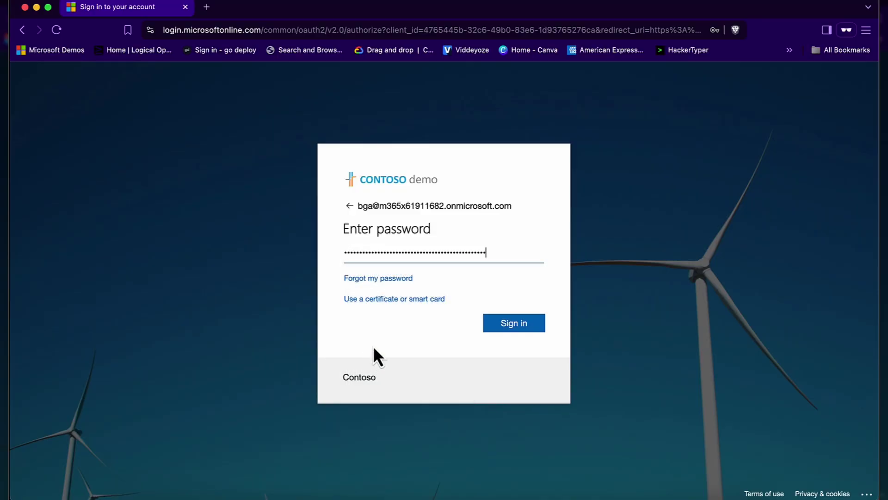
left_click(515, 326)
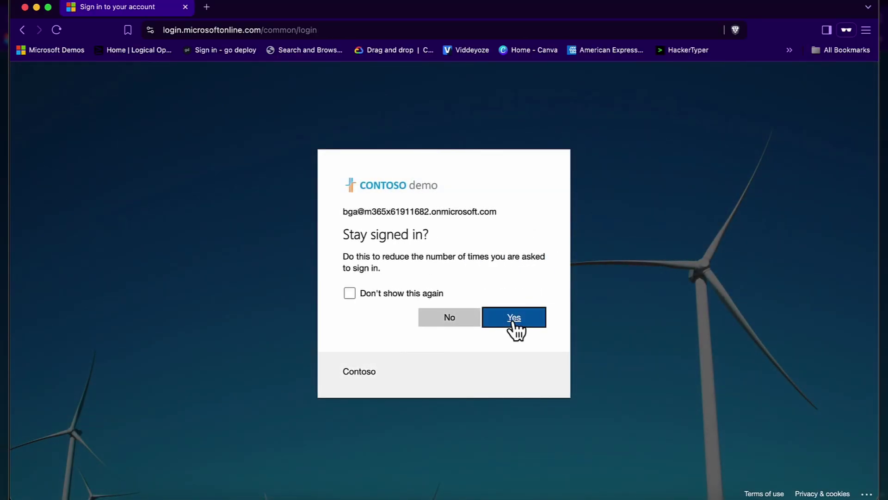
left_click(451, 318)
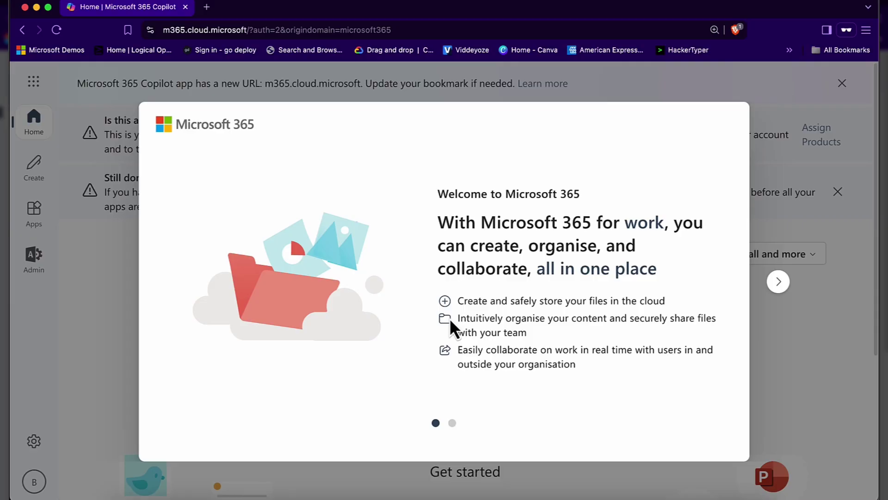
Close the Welcome to Microsoft 365 dialog and new-URL banner, then open Admin from the left rail
left_click(778, 281)
left_click(778, 281)
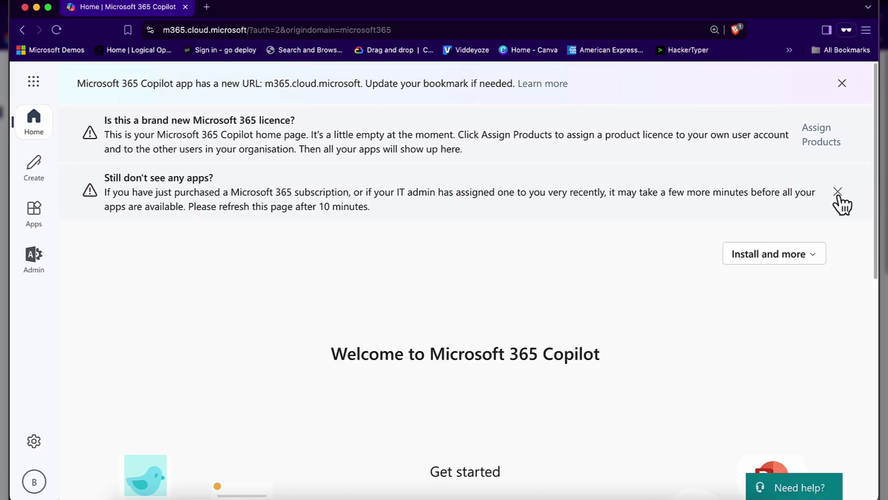
left_click(842, 84)
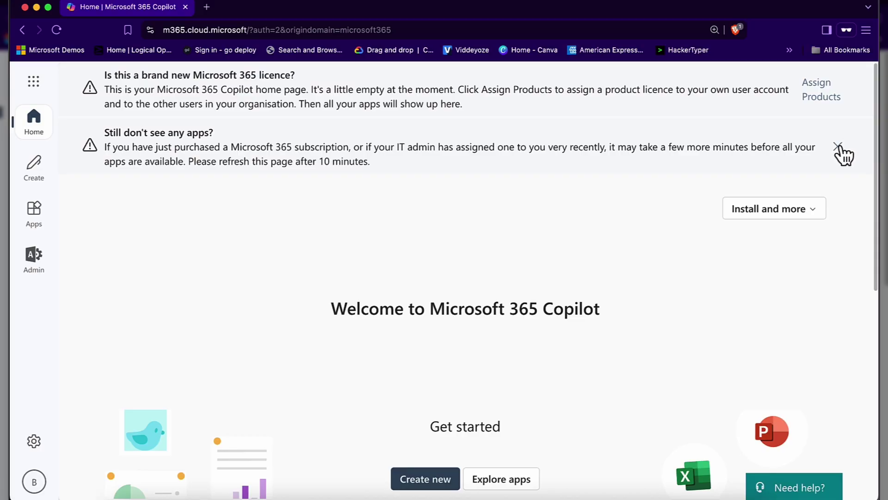
left_click(30, 255)
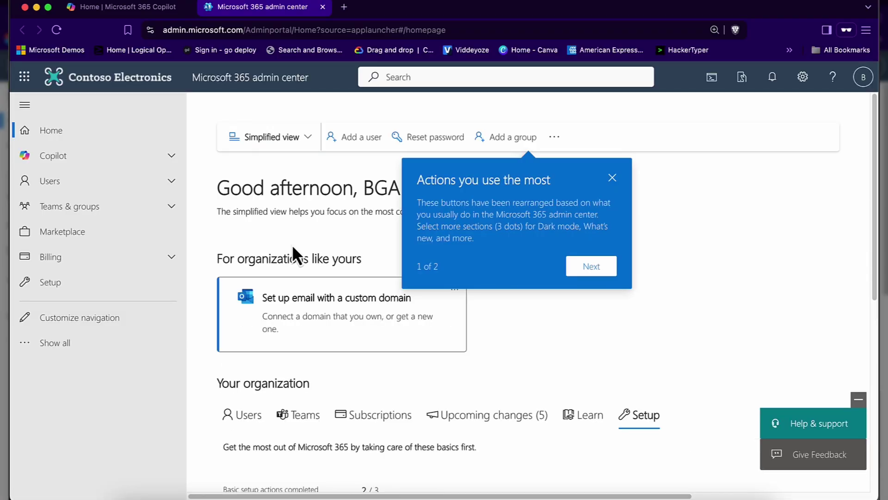
Dismiss the 'Actions you use the most' tip and go to Users > Active users
left_click(585, 178)
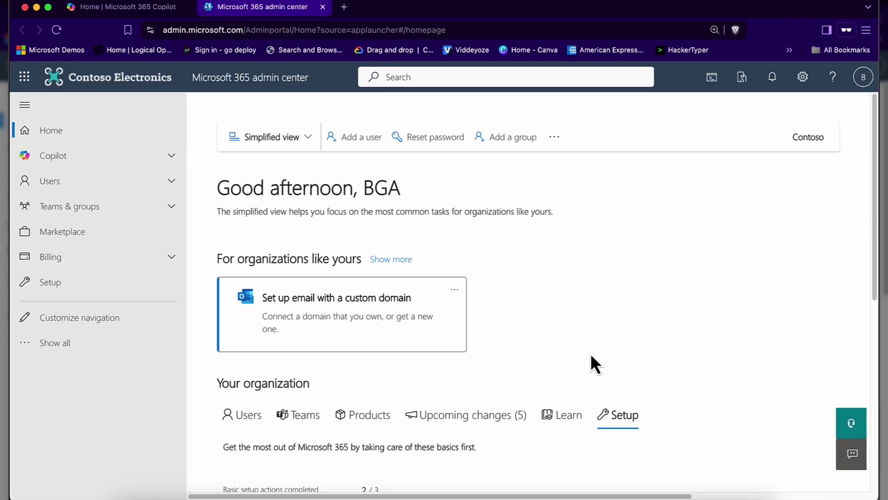
left_click(55, 183)
left_click(61, 205)
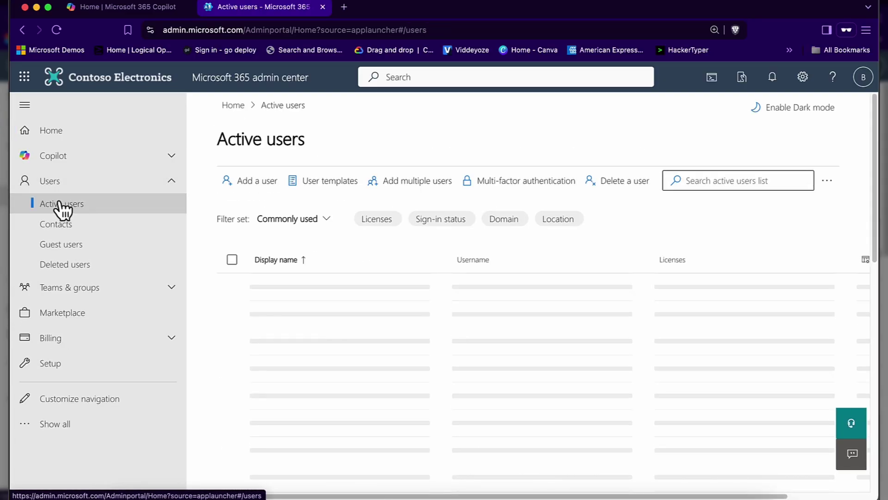